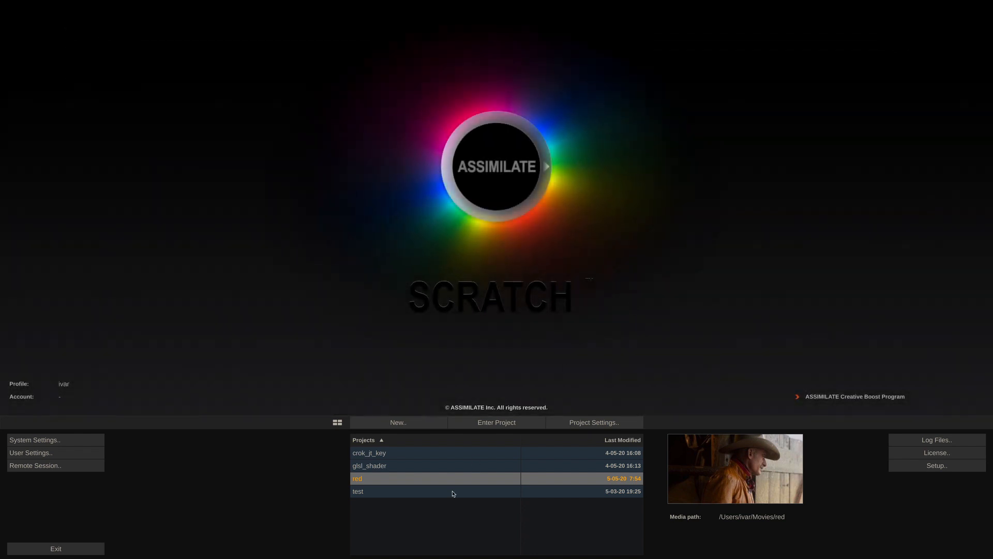
# - Open the red project and play its timeline clip B001_C096_0902AP with the RED Raw resolution settings shown
pyautogui.doubleClick(454, 481)
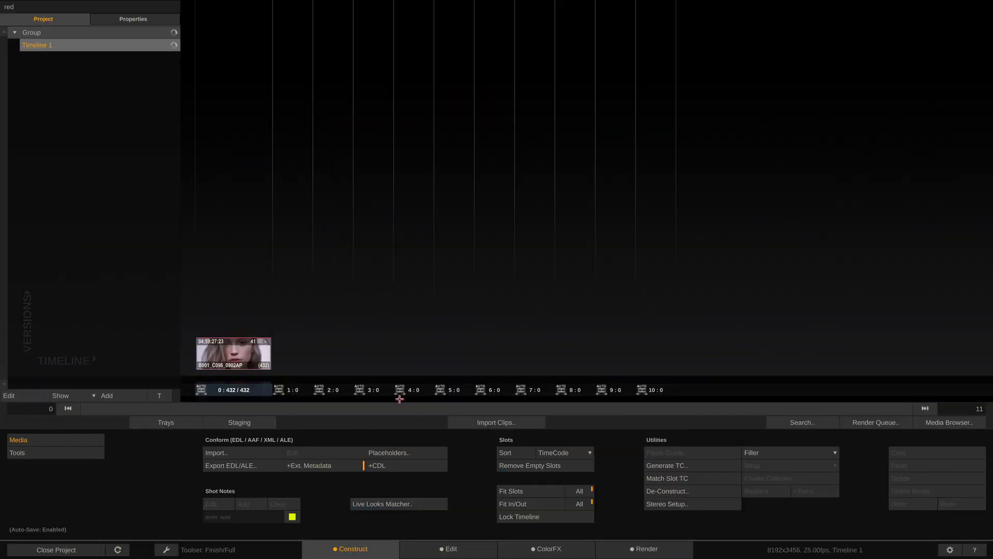
pyautogui.click(253, 354)
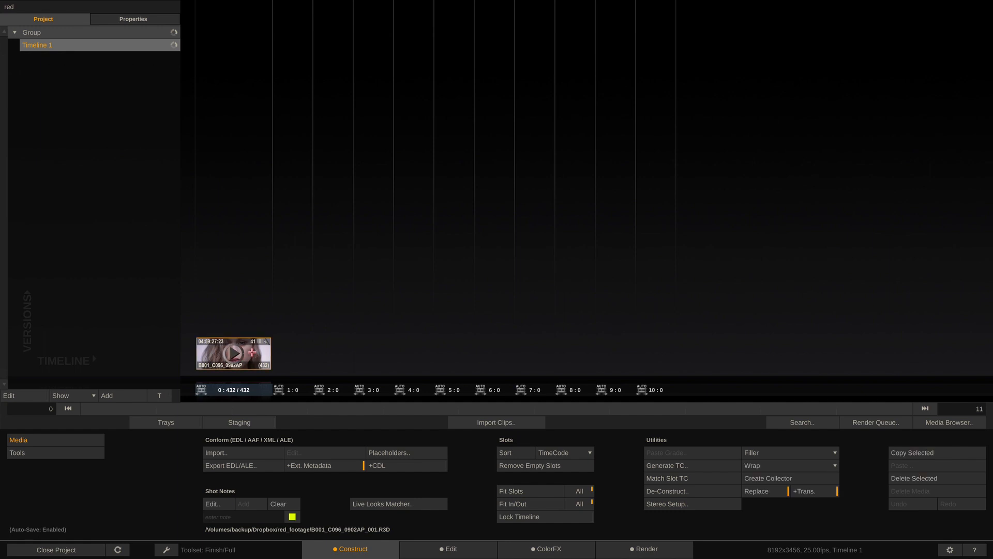
pyautogui.click(538, 443)
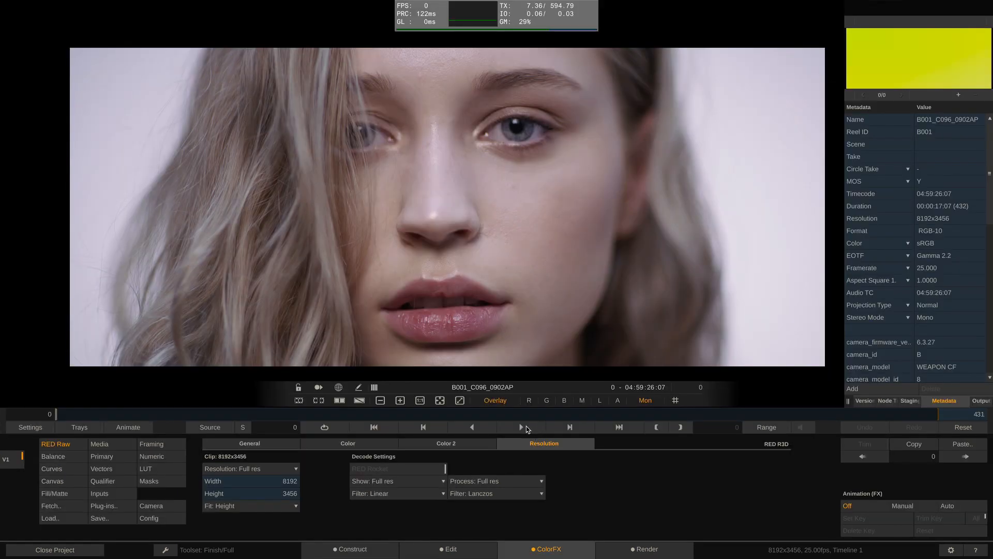
pyautogui.click(523, 426)
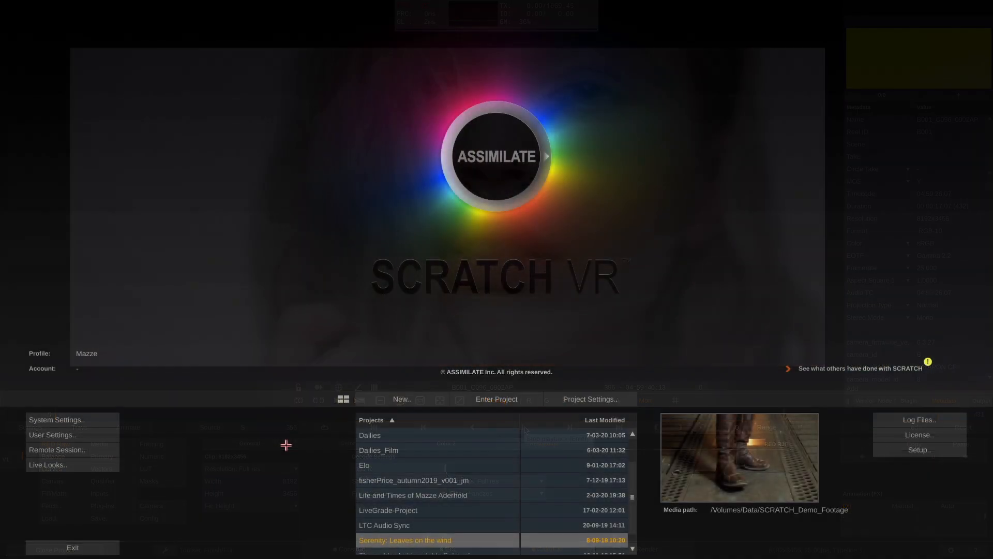
# - Create a new project named RED Performance Testing
pyautogui.click(403, 399)
pyautogui.write('RED Performance Testing')
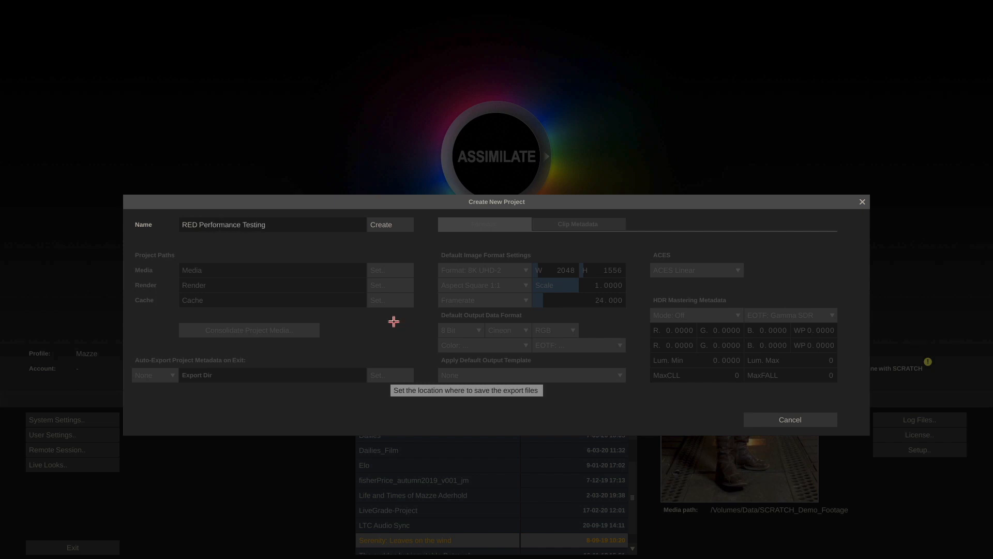
pyautogui.click(381, 226)
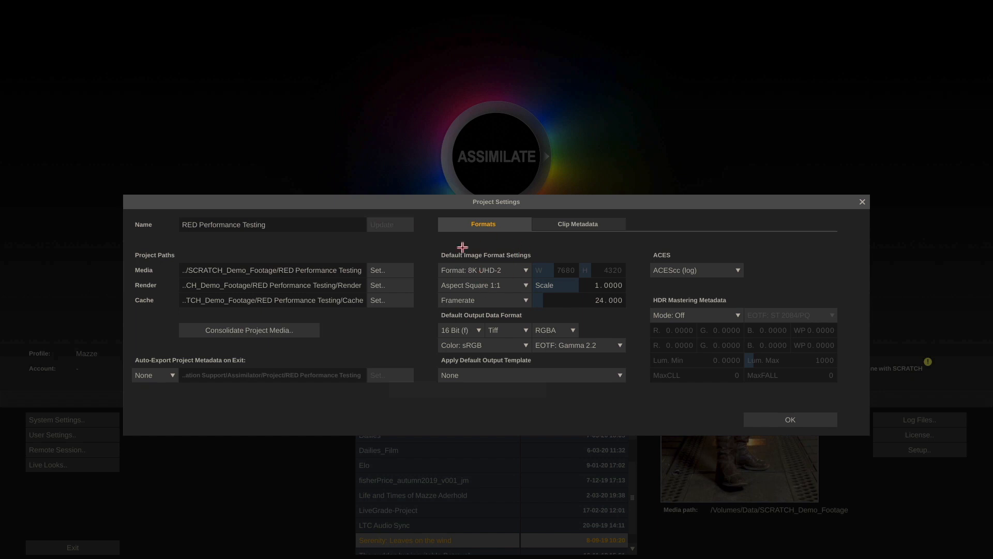
# - Choose 8K UHD-2 as the project's default image format, accept the project settings and enter the project
pyautogui.click(513, 269)
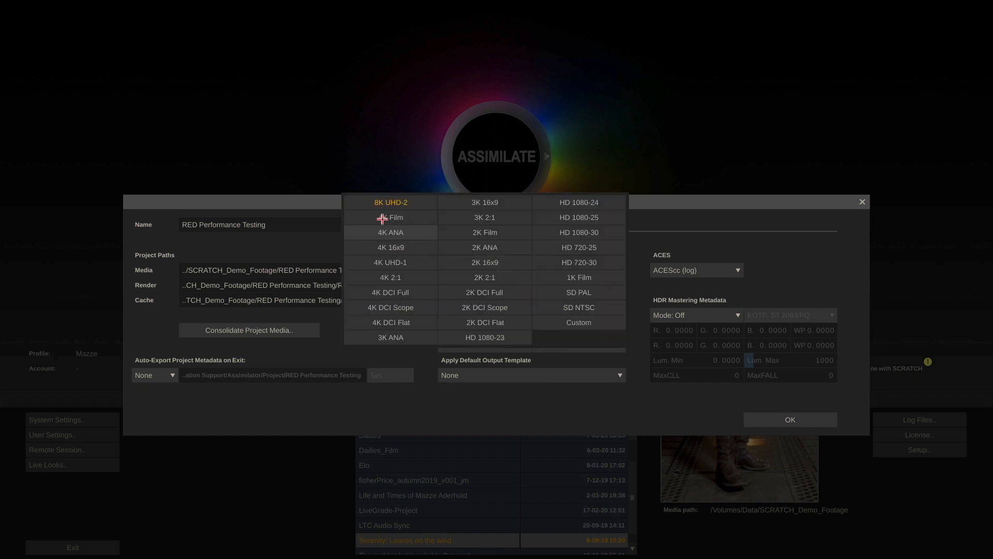
pyautogui.click(395, 202)
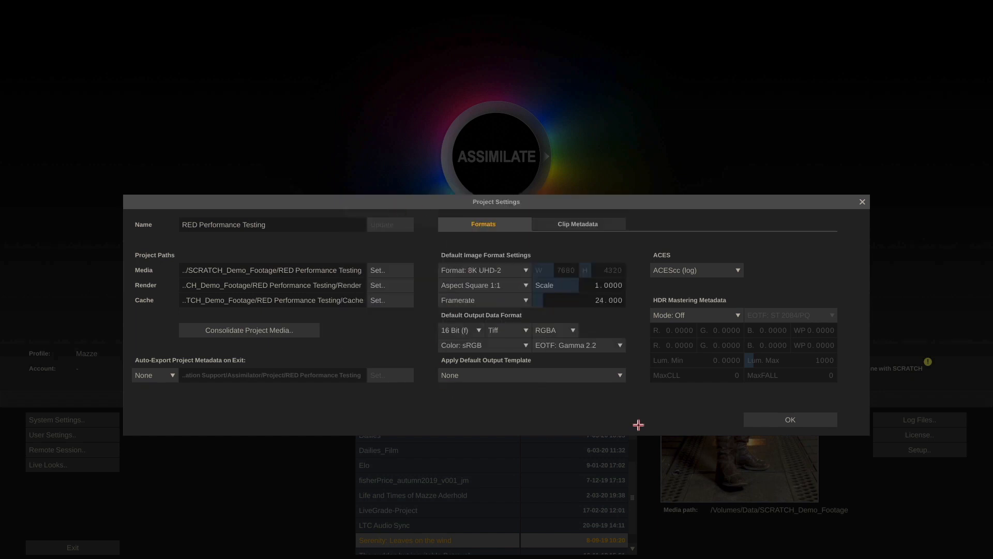
pyautogui.click(785, 421)
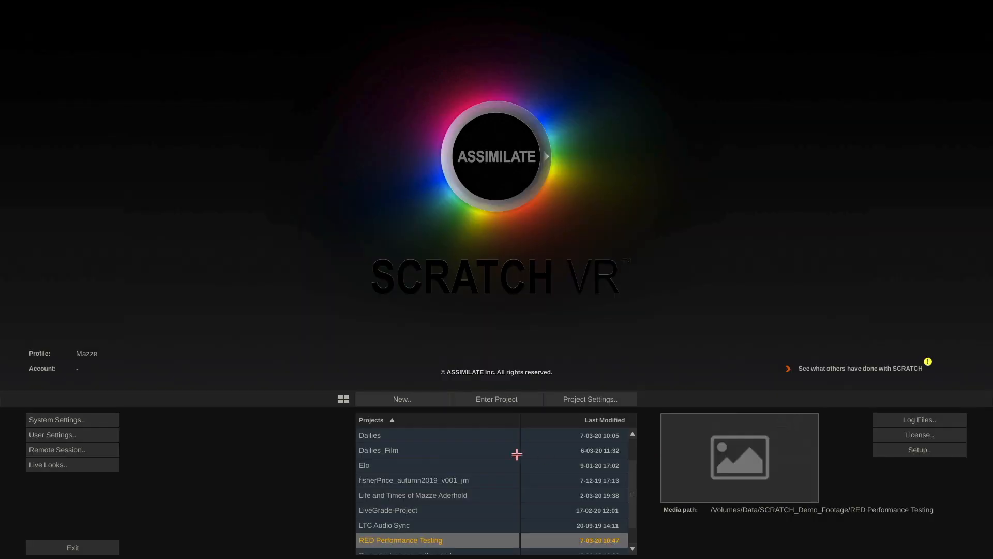
pyautogui.click(492, 396)
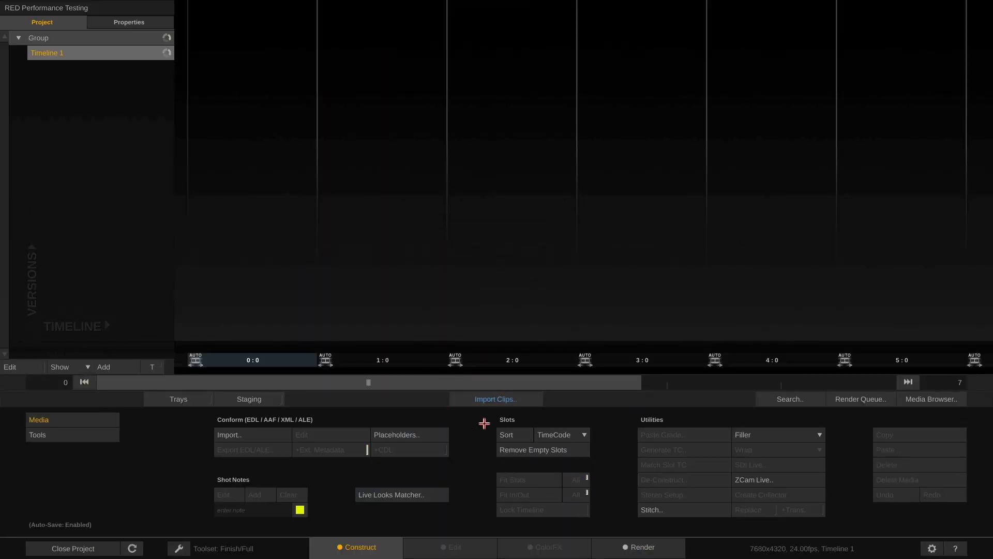
# - Start a clip import and browse to the Various_Formats/RED/20_RED_Dragon_6K folder inside SCRATCH_Demo_Footage
pyautogui.click(500, 397)
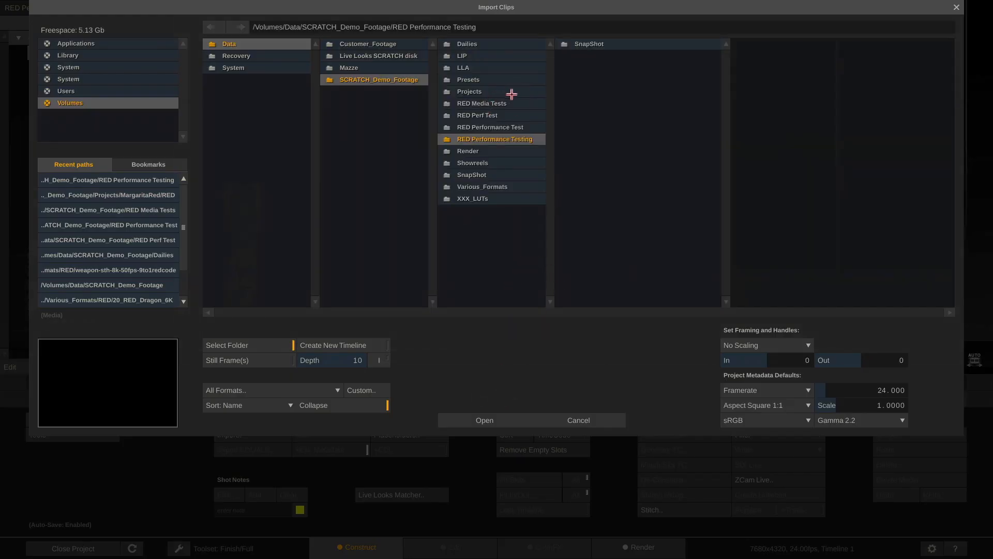
pyautogui.click(507, 186)
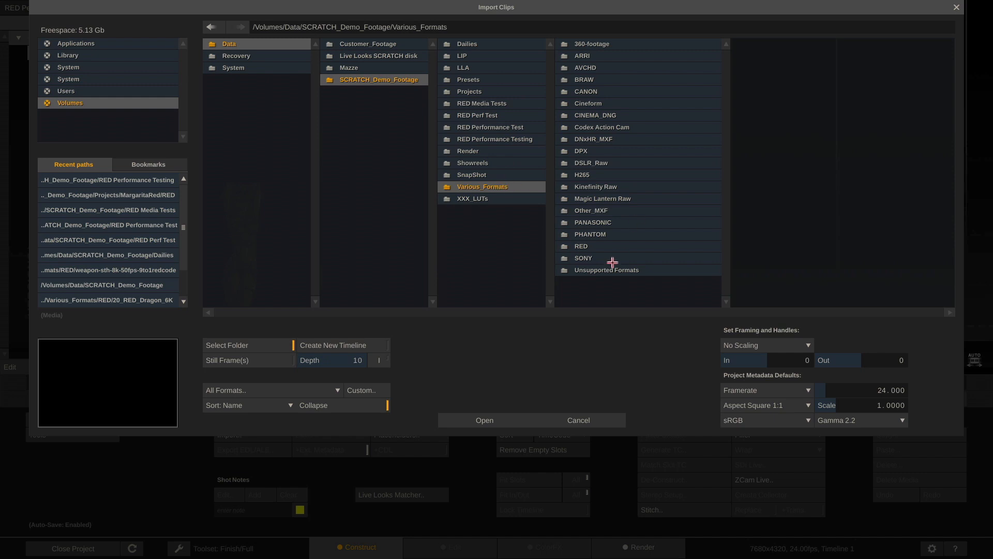
pyautogui.click(619, 245)
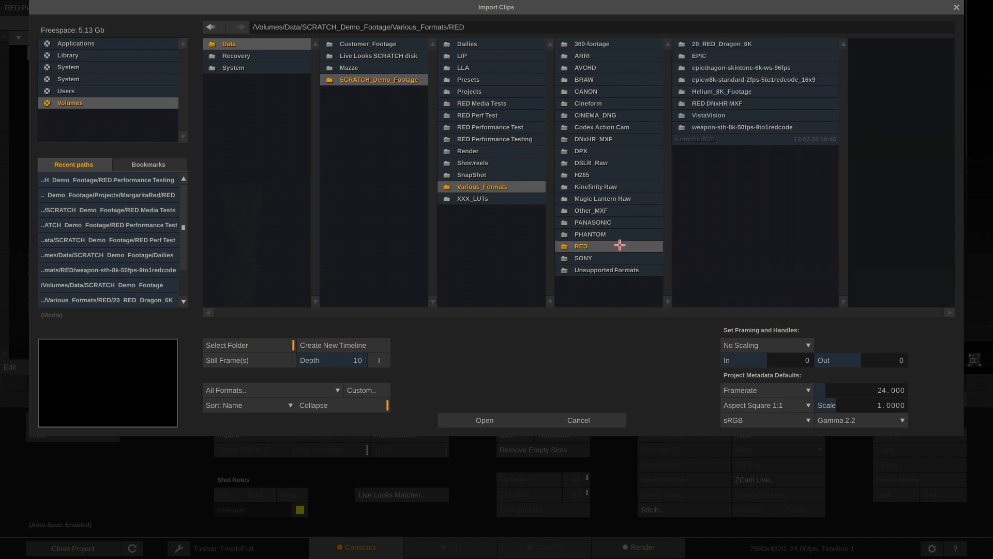
pyautogui.click(762, 43)
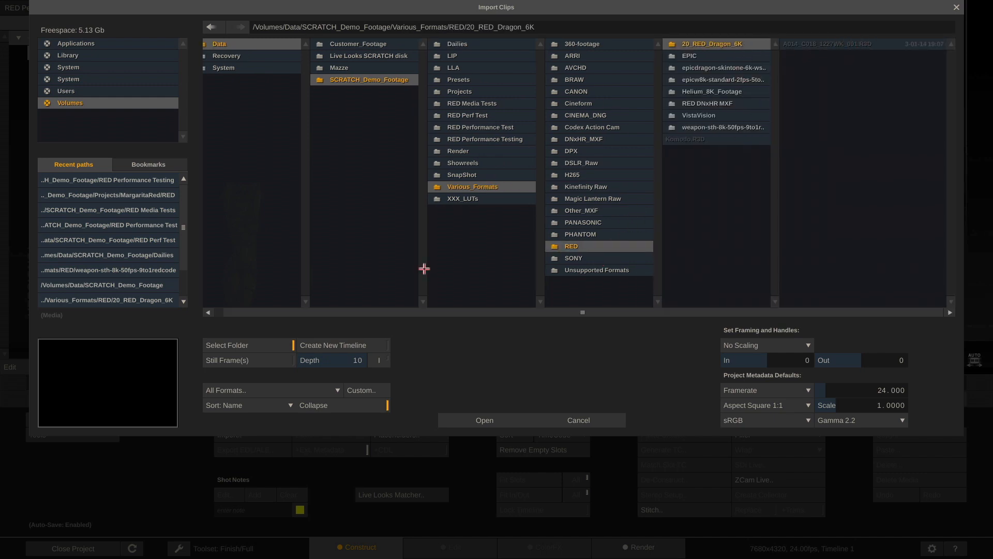
# - Import the single clip A014_C018_1227WK_001.R3D into the first timeline slot without updating the timeline and project default settings
pyautogui.click(261, 345)
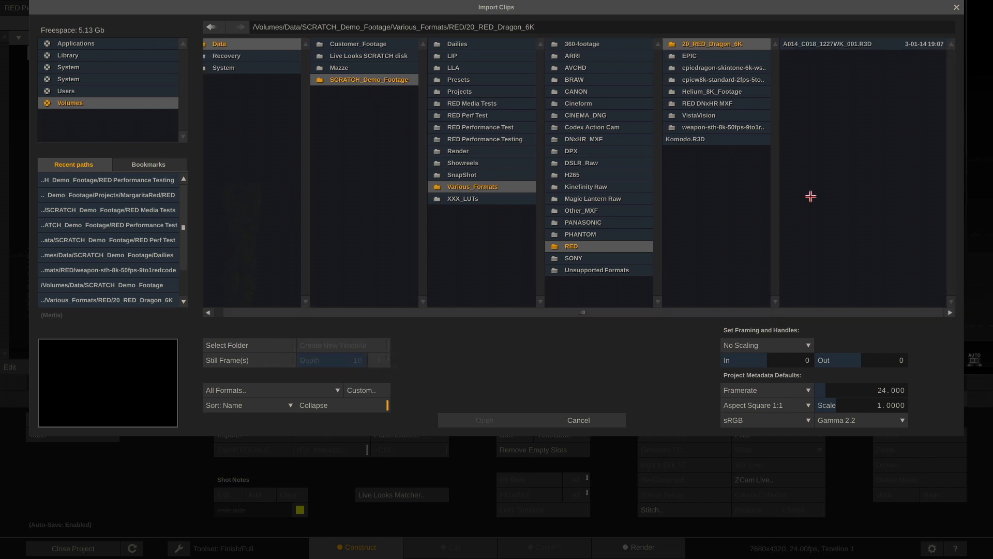
pyautogui.click(837, 46)
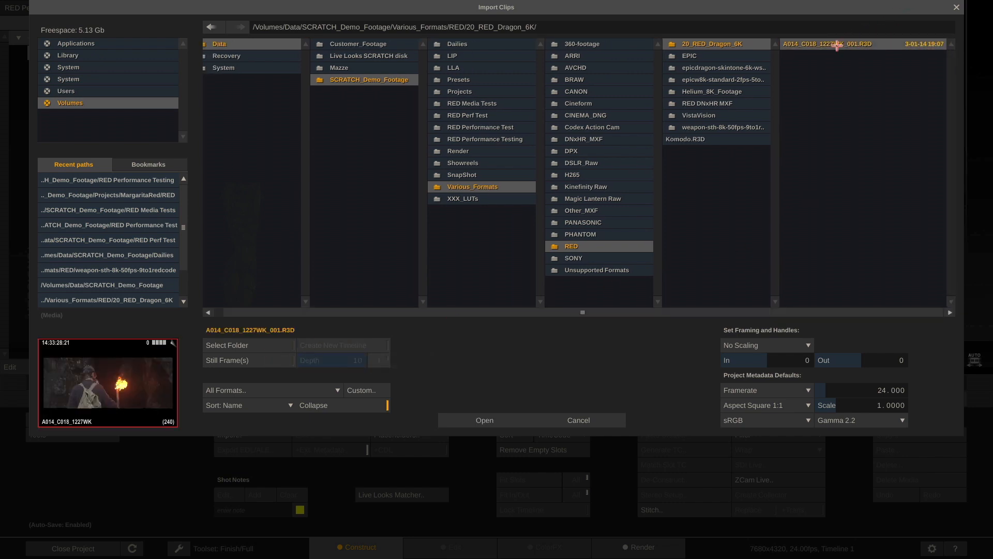
pyautogui.click(471, 416)
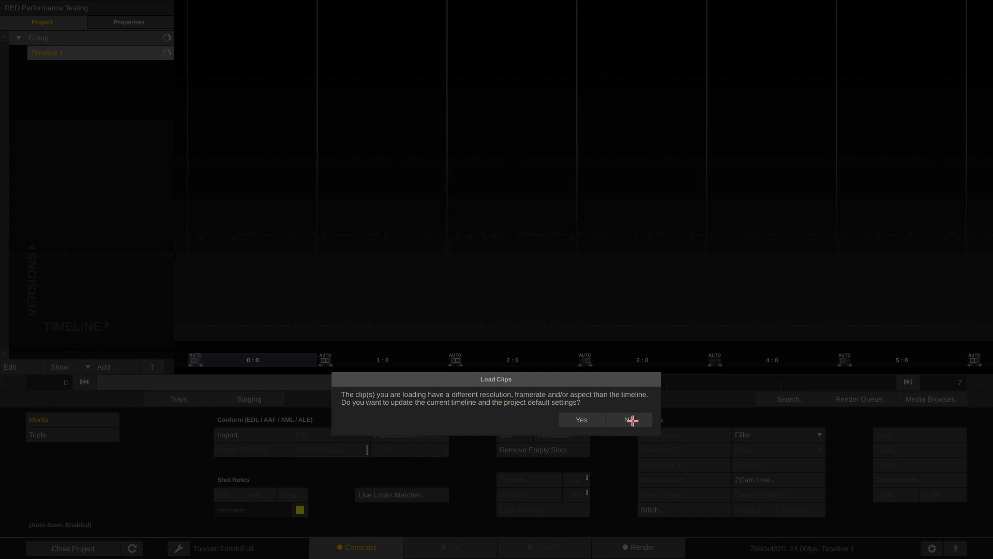
pyautogui.click(632, 420)
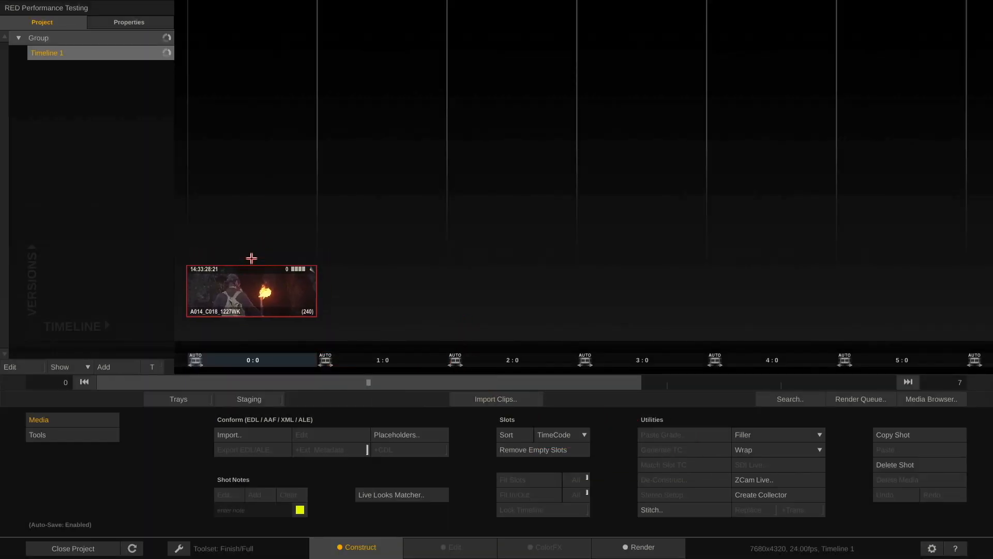
pyautogui.click(251, 258)
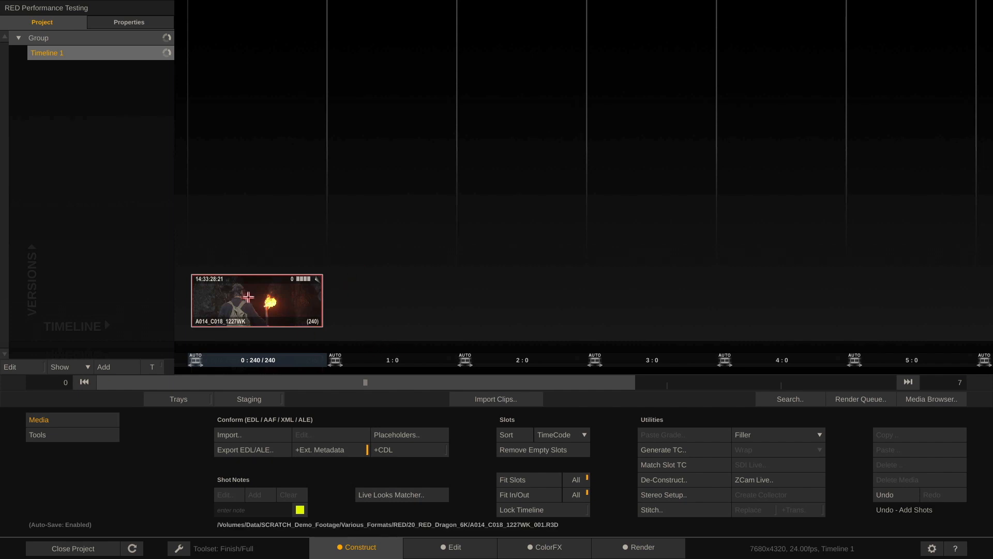
# - Match the timeline format to the imported clip and view the clip in ColorFX with its whole frame centred in the viewer
pyautogui.moveTo(248, 296); pyautogui.dragTo(783, 549)
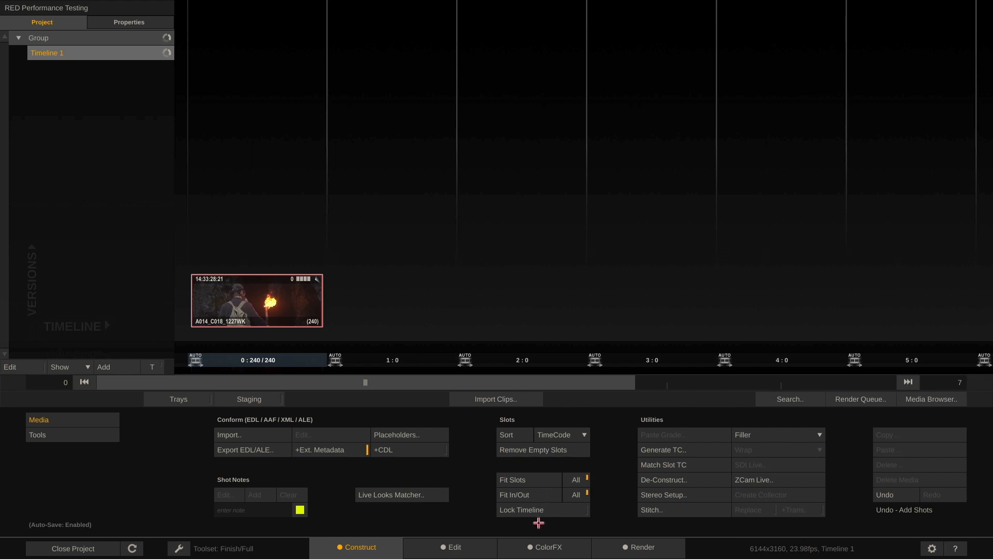
pyautogui.click(544, 547)
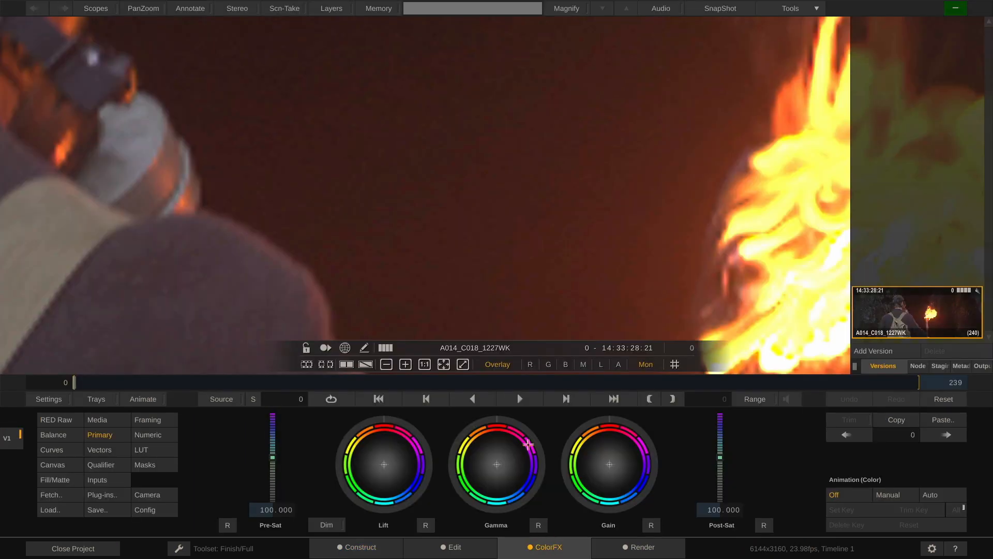
pyautogui.click(444, 364)
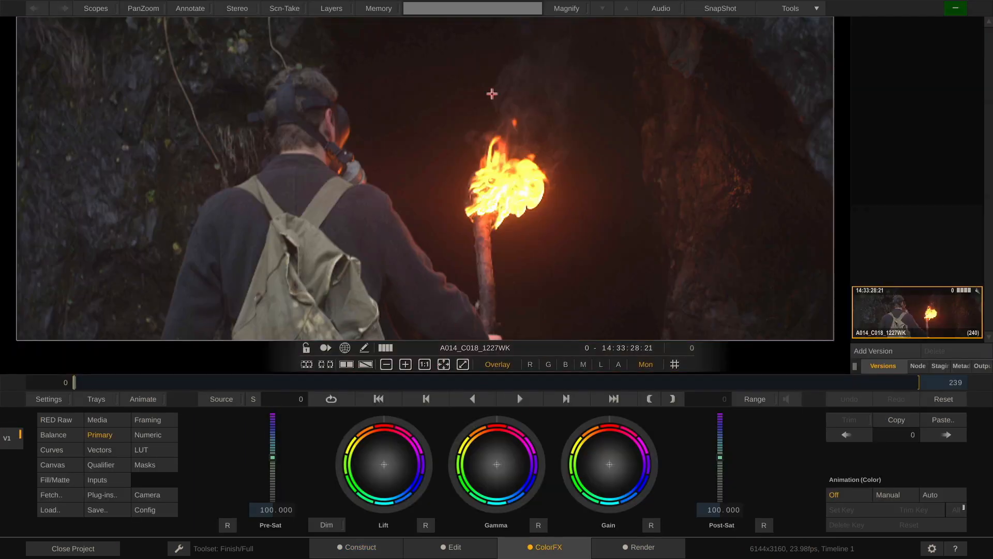
pyautogui.scroll(-8, 484, 76)
pyautogui.scroll(6, 484, 76)
pyautogui.scroll(-2, 485, 75)
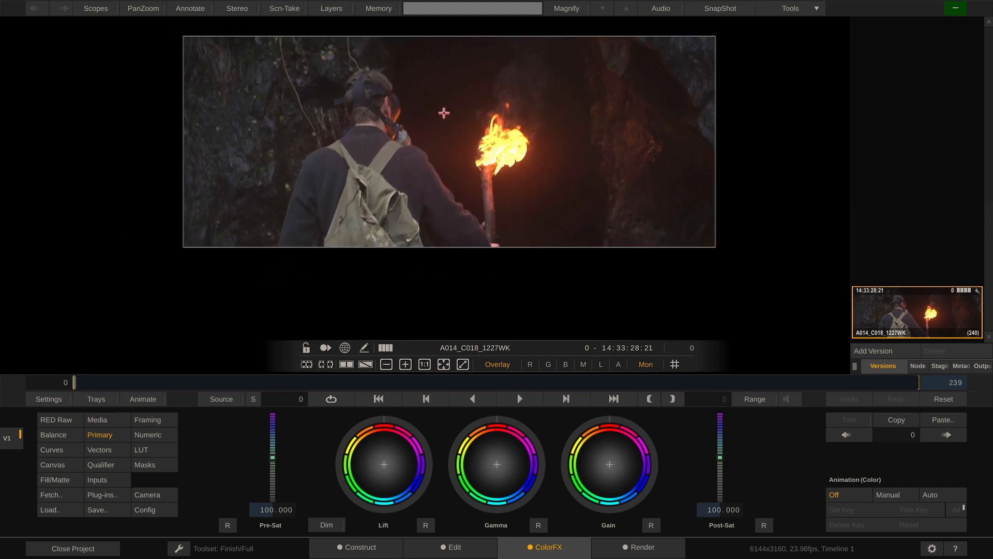
pyautogui.moveTo(443, 113); pyautogui.dragTo(474, 156)
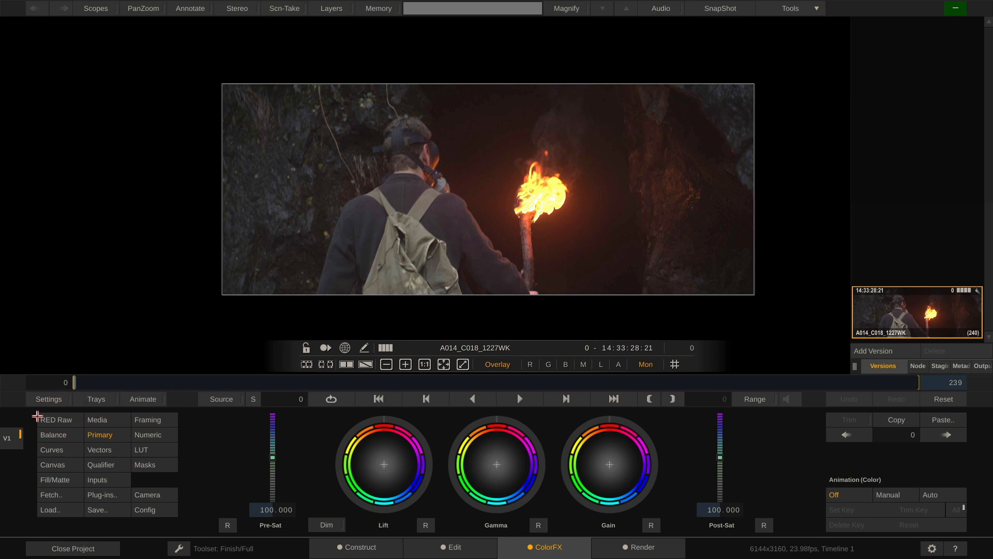
# - Set the clip's RED Raw image pipeline to IPP2
pyautogui.click(64, 420)
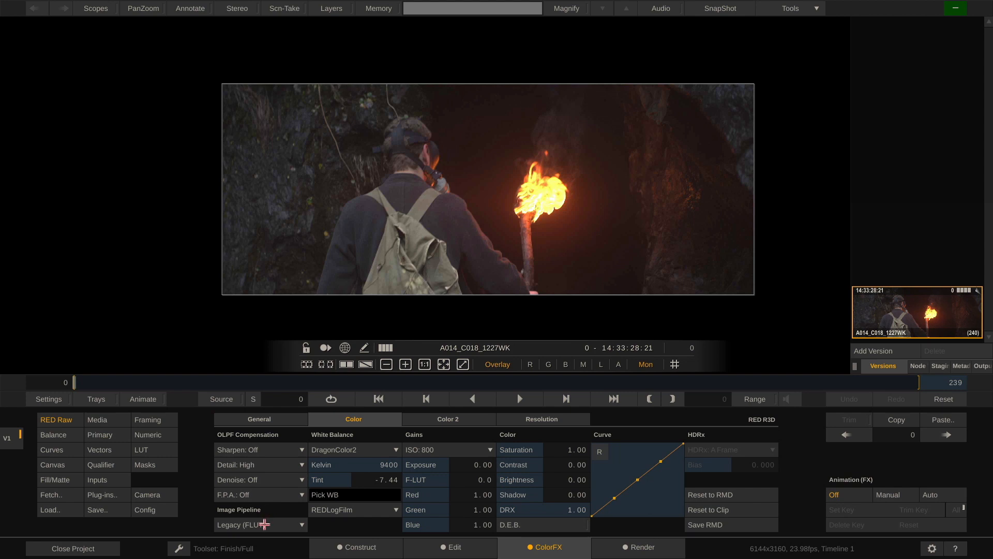
pyautogui.click(264, 524)
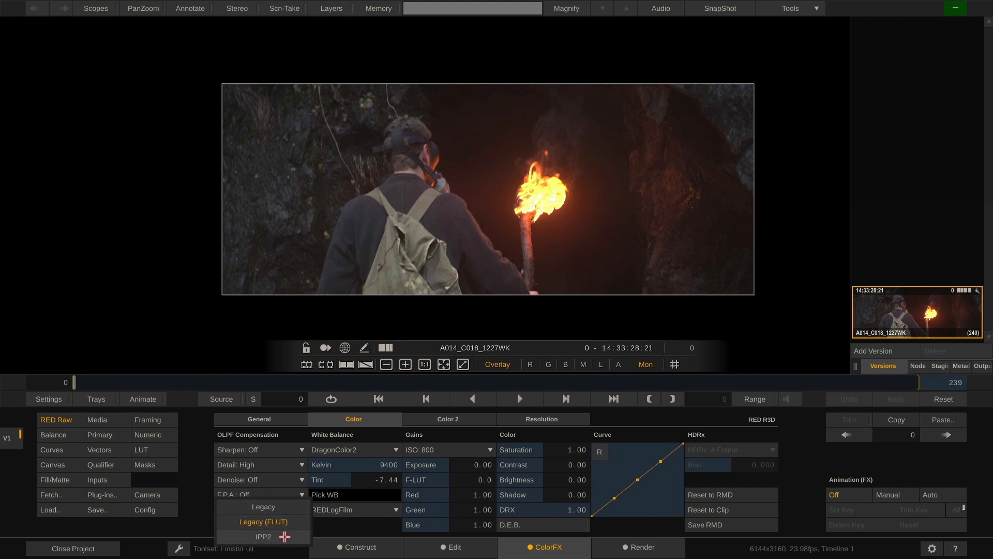
pyautogui.click(284, 537)
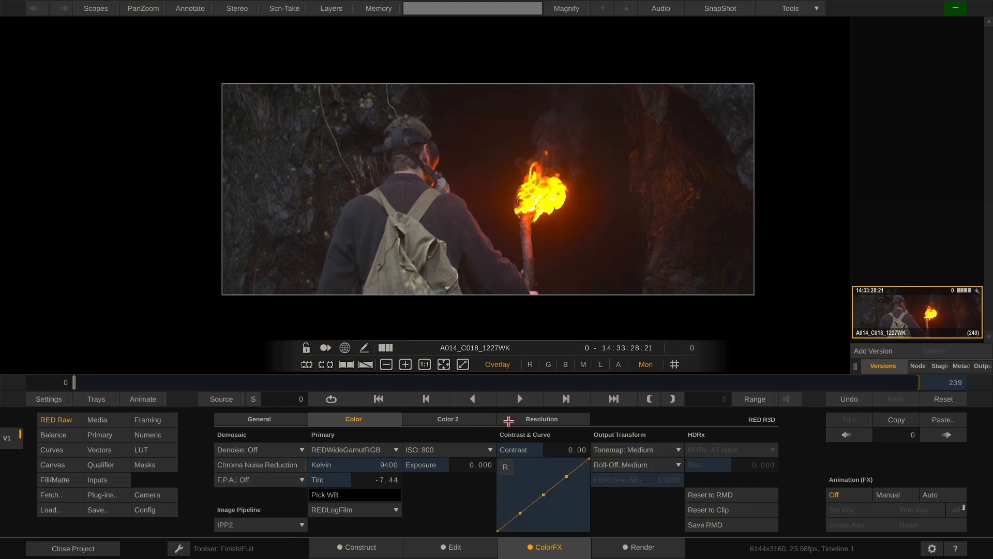
# - Choose 1/8 res as the clip's Show decode resolution and play the clip with the playback performance overlay shown
pyautogui.click(509, 421)
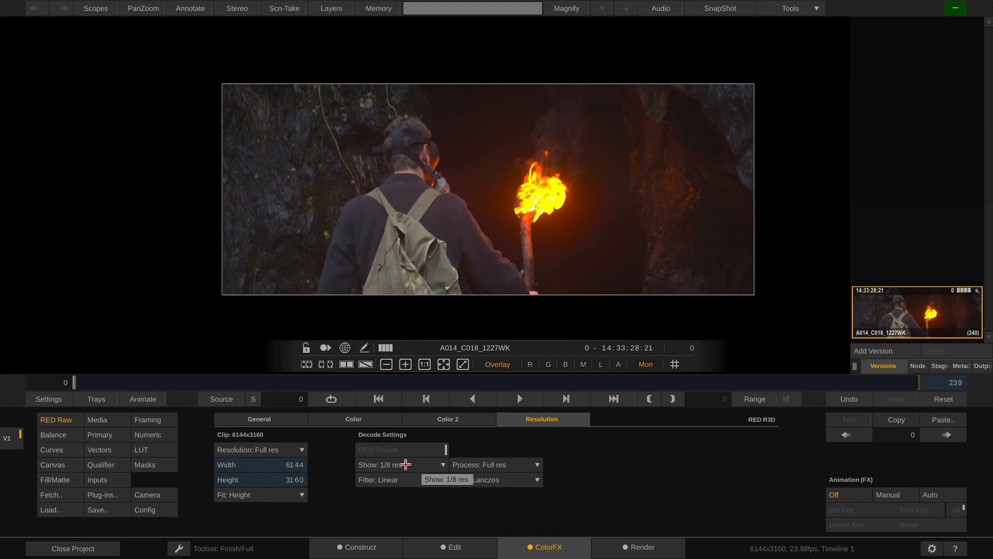
pyautogui.click(429, 465)
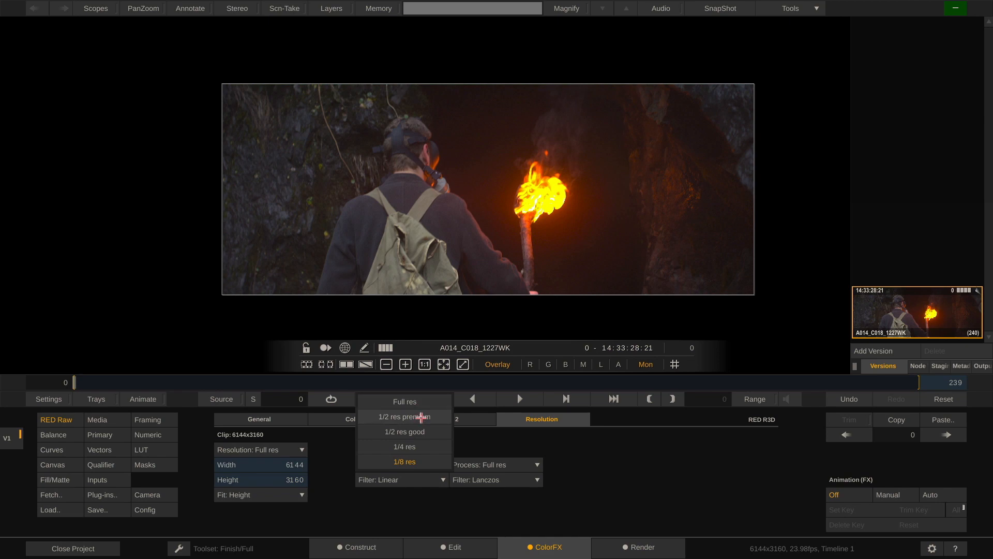
pyautogui.click(422, 462)
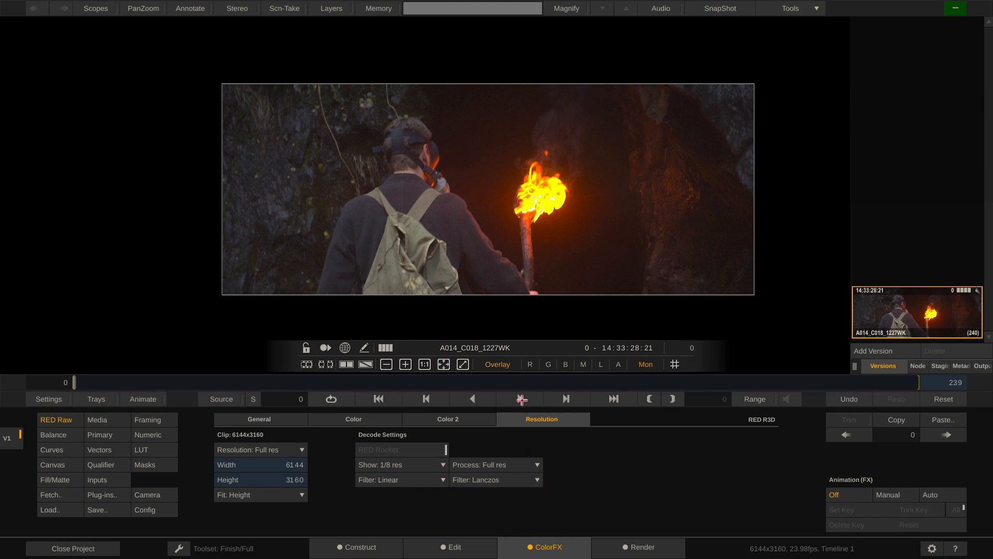
pyautogui.click(522, 399)
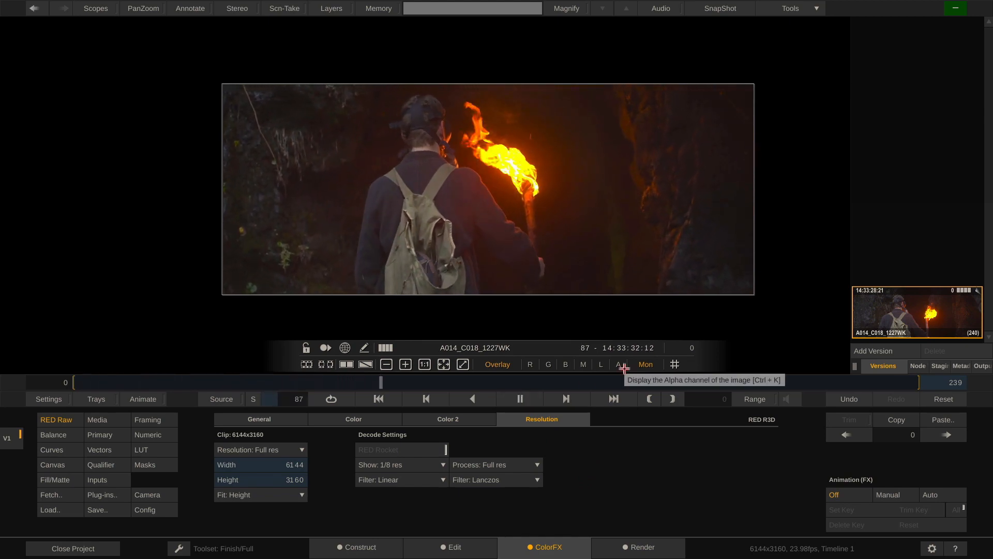
pyautogui.hotkey('alt', 'p')
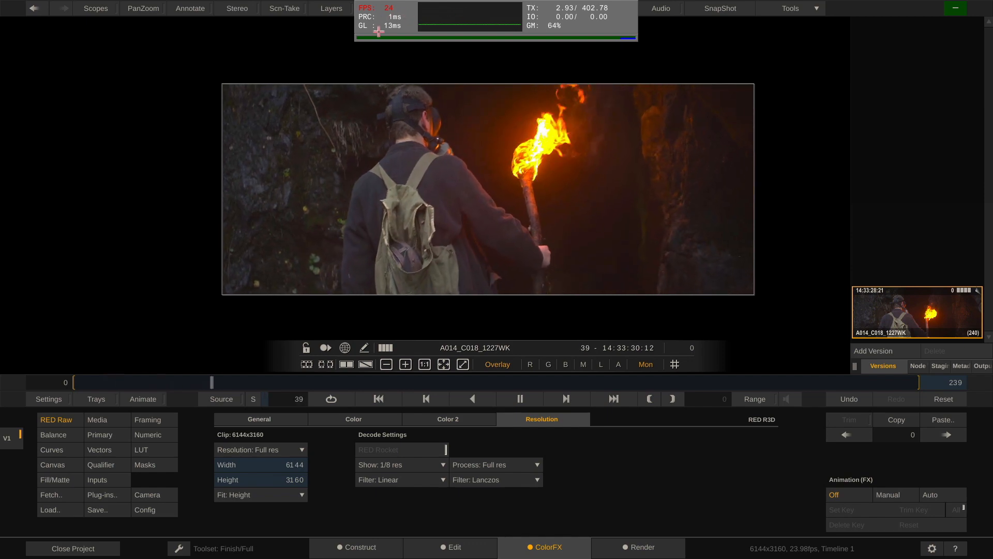
# - Set the player's playback framerate to Free Run
pyautogui.click(47, 398)
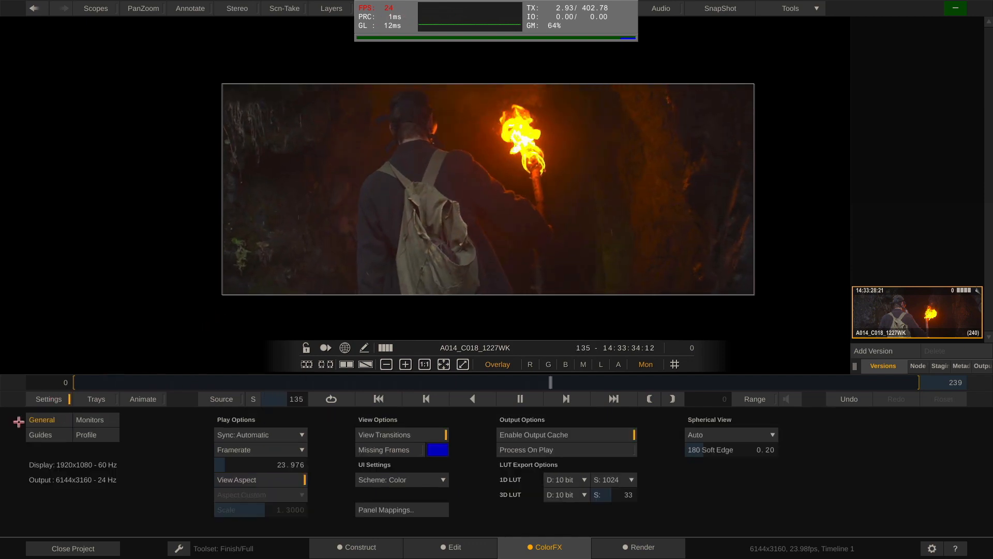
pyautogui.click(296, 449)
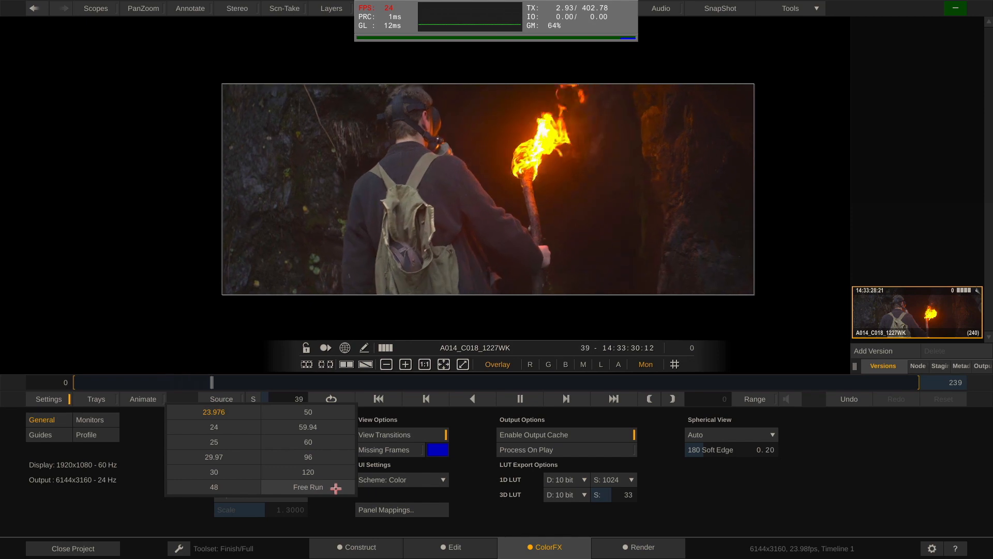
pyautogui.click(336, 488)
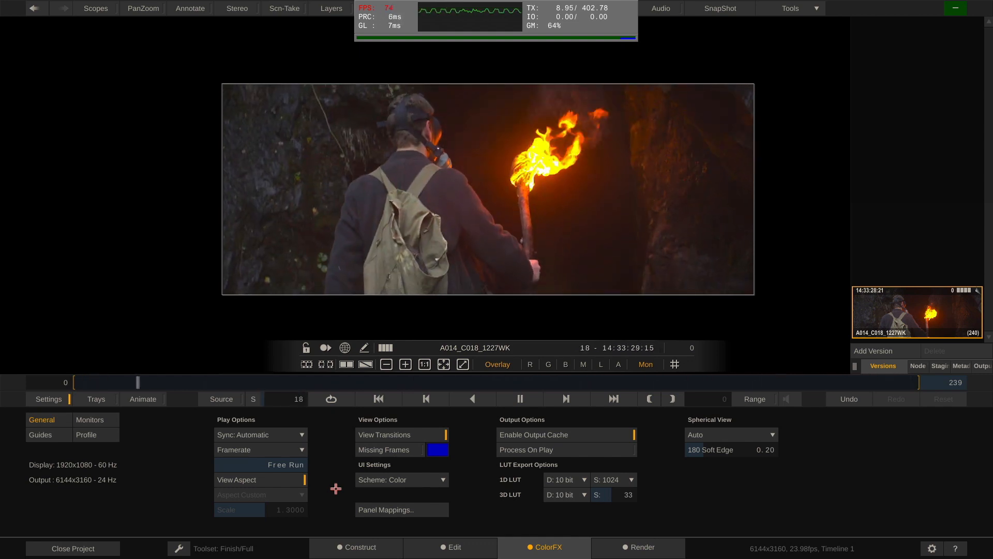
# - Leave the player settings and set the clip's Show decode resolution to 1/4 res while it plays
pyautogui.click(48, 399)
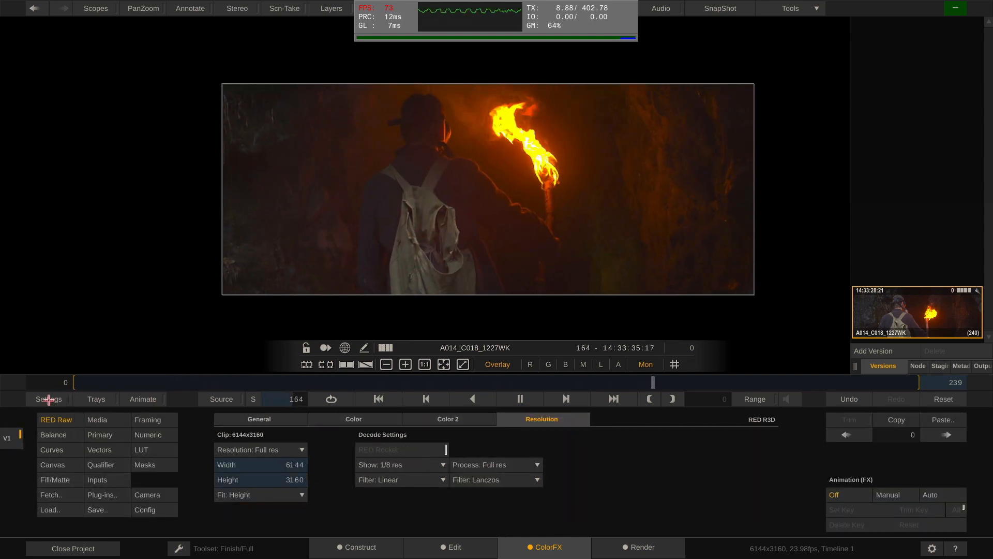
pyautogui.click(387, 465)
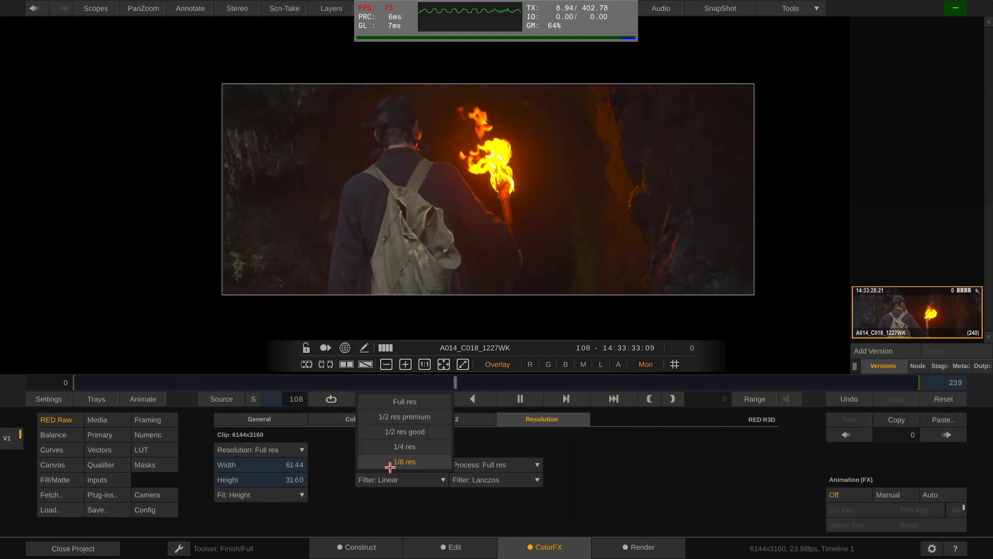
pyautogui.click(434, 448)
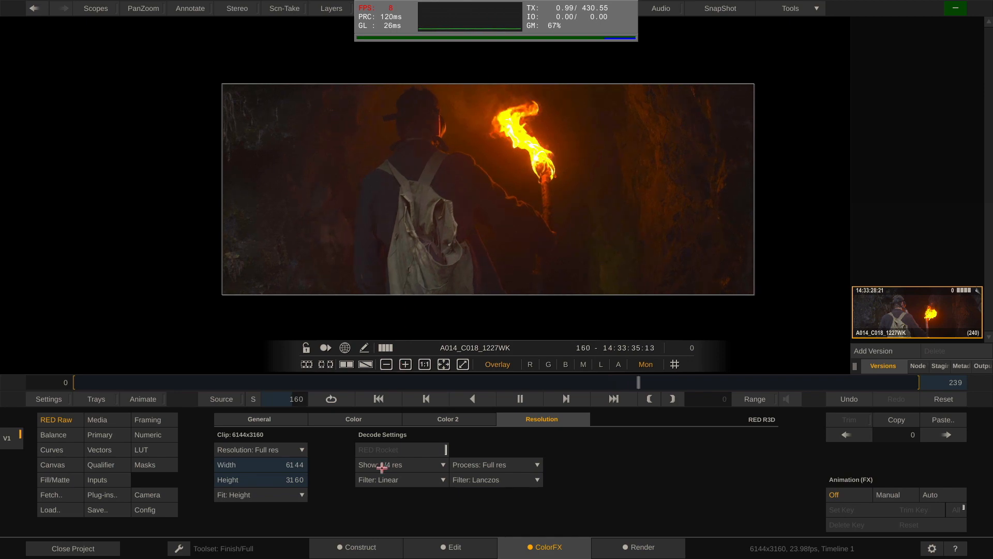
# - Close the project and open Assimilator.log from the log files folder in an enlarged TextEdit window
pyautogui.click(346, 550)
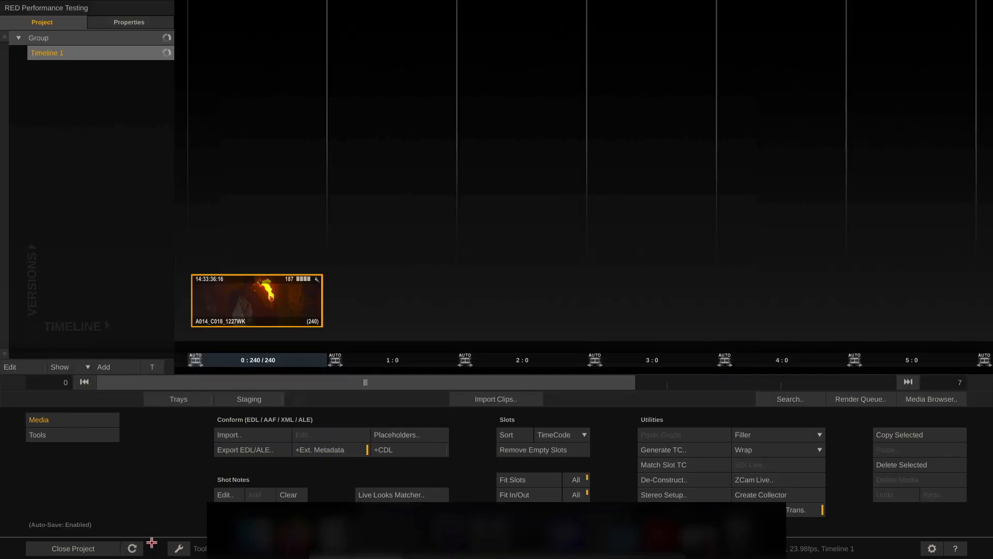
pyautogui.click(98, 550)
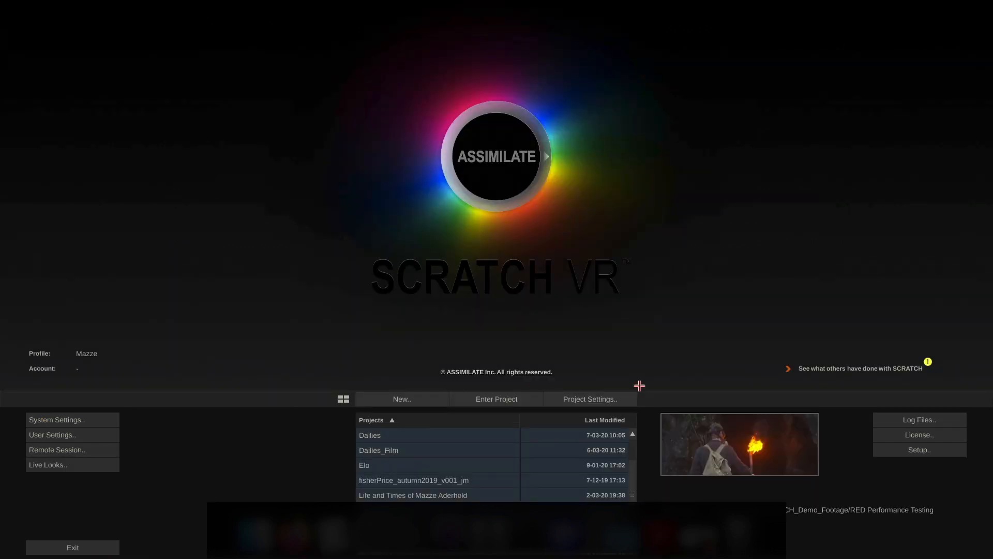
pyautogui.click(918, 419)
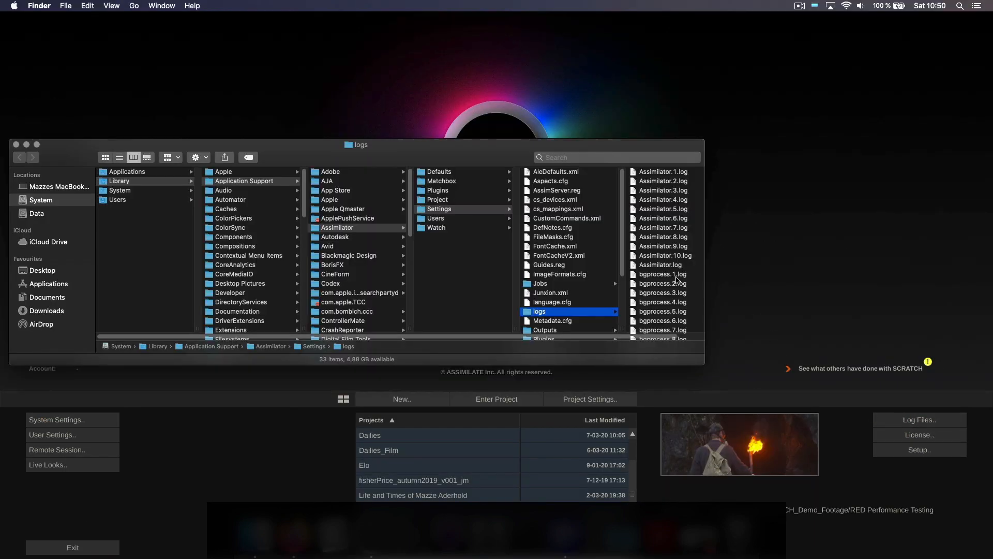
pyautogui.click(657, 266)
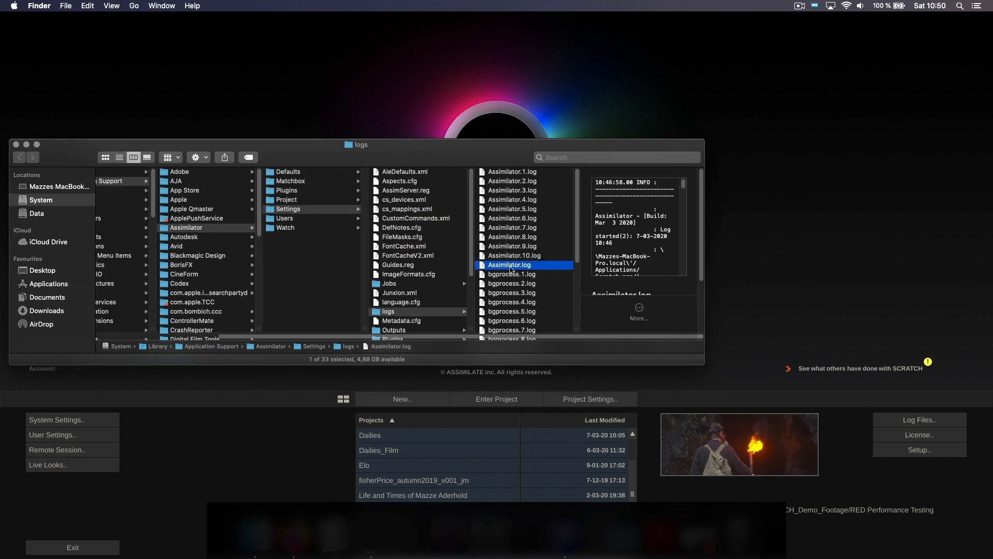
pyautogui.doubleClick(509, 268)
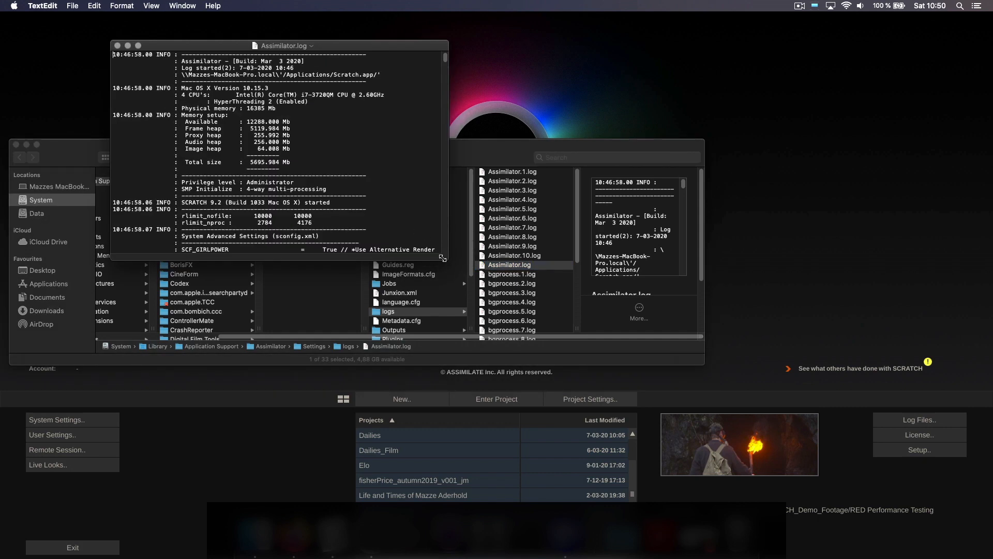
pyautogui.moveTo(476, 275); pyautogui.dragTo(784, 483)
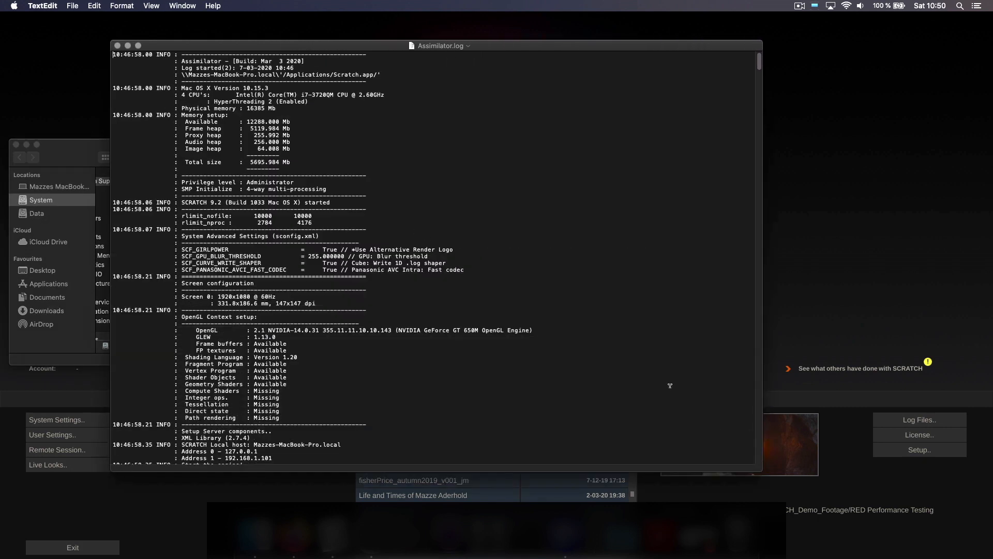
# - Examine the log's RED SDK version and R3D Metal device entries, including the memory warnings for each GPU
pyautogui.scroll(-20, 546, 231)
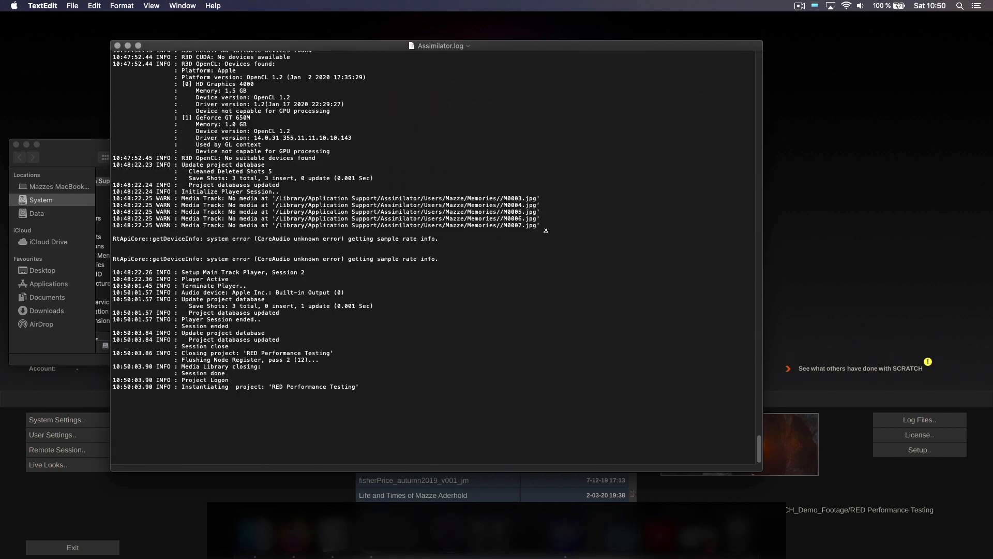
pyautogui.scroll(5, 546, 230)
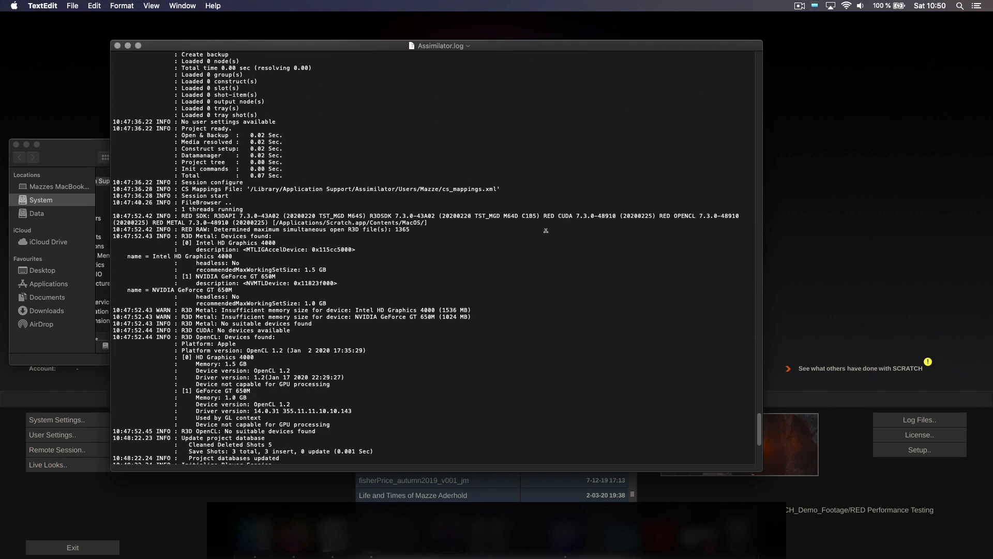
pyautogui.scroll(-5, 545, 231)
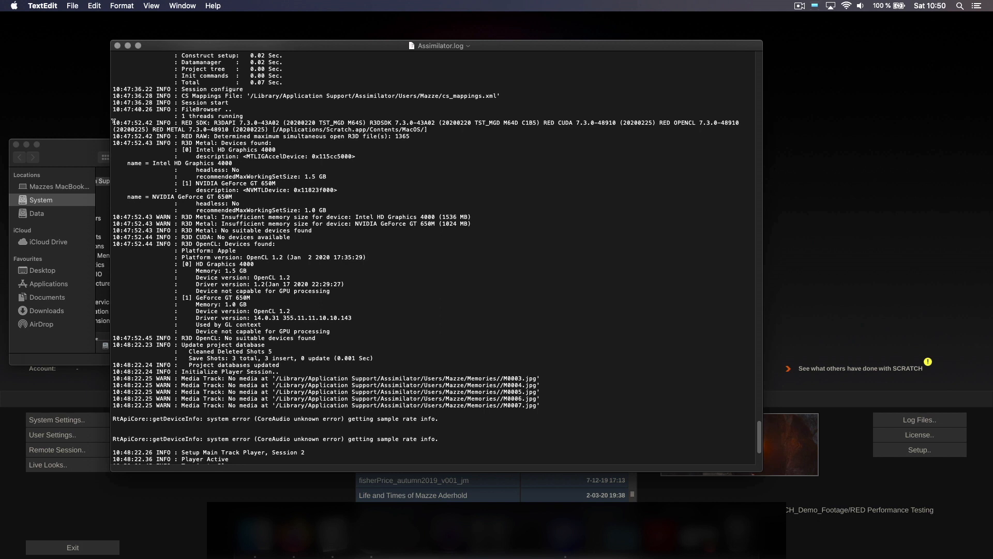
pyautogui.moveTo(112, 123); pyautogui.dragTo(280, 123)
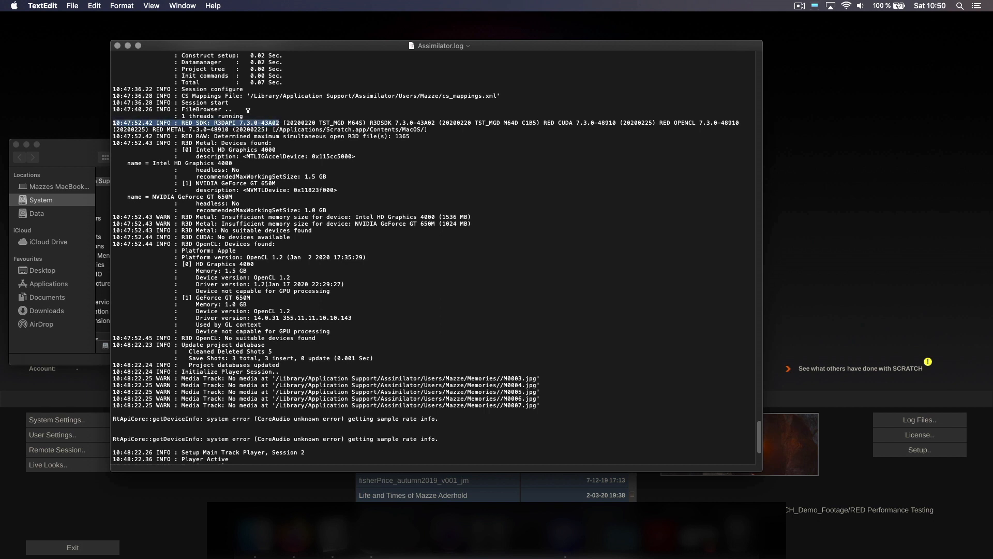
pyautogui.click(235, 146)
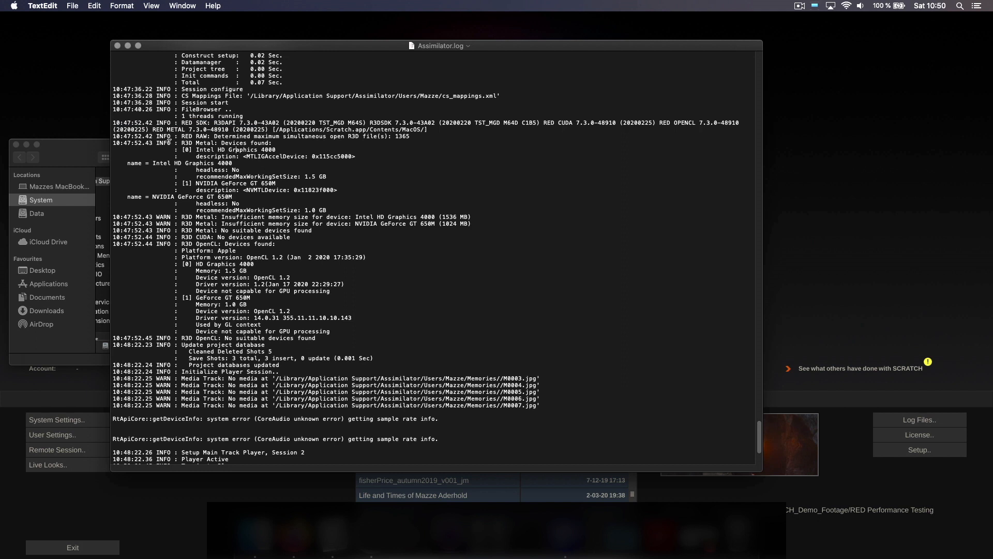
pyautogui.moveTo(174, 143); pyautogui.dragTo(298, 209)
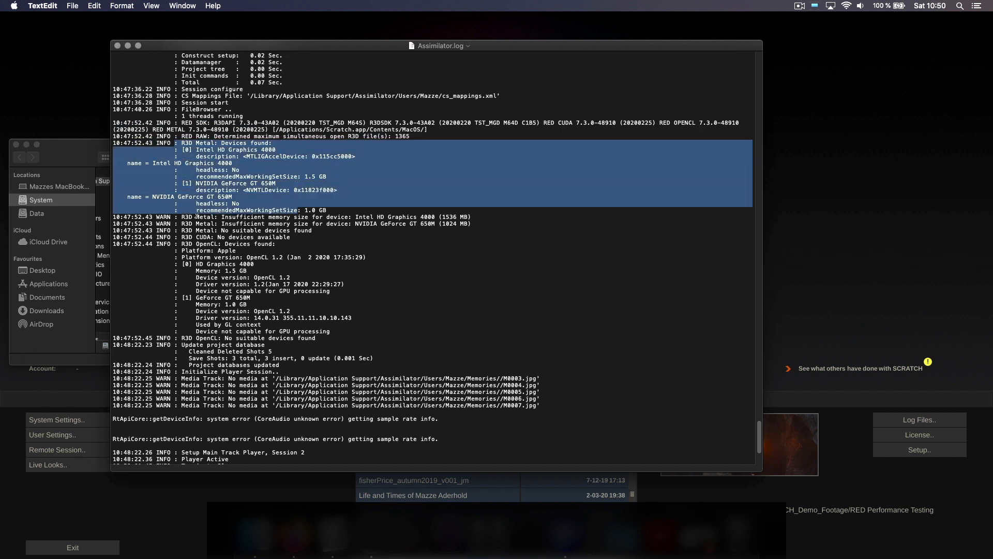
pyautogui.moveTo(178, 215); pyautogui.dragTo(476, 223)
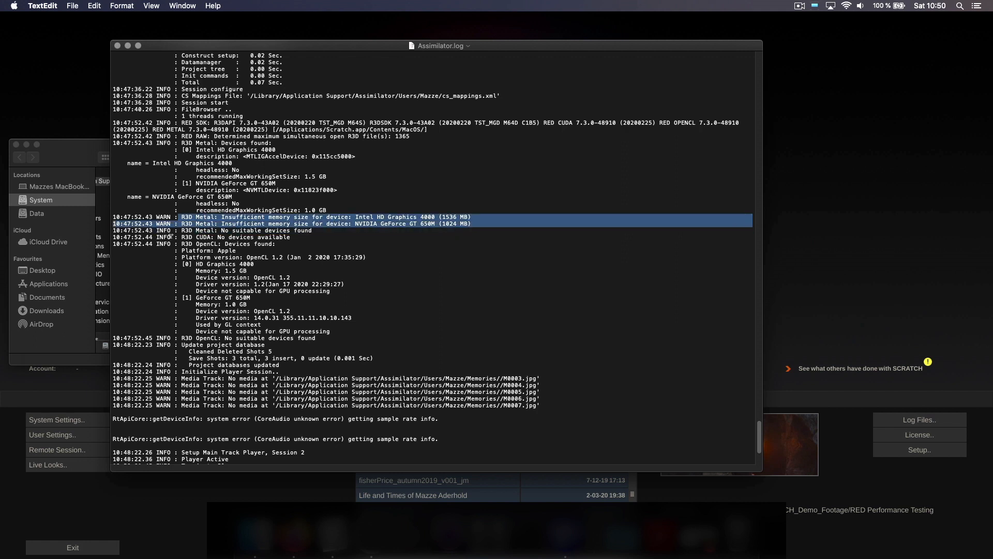
# - Examine the R3D OpenCL section of the log, checking the entry for each listed graphics device
pyautogui.moveTo(174, 243); pyautogui.dragTo(328, 344)
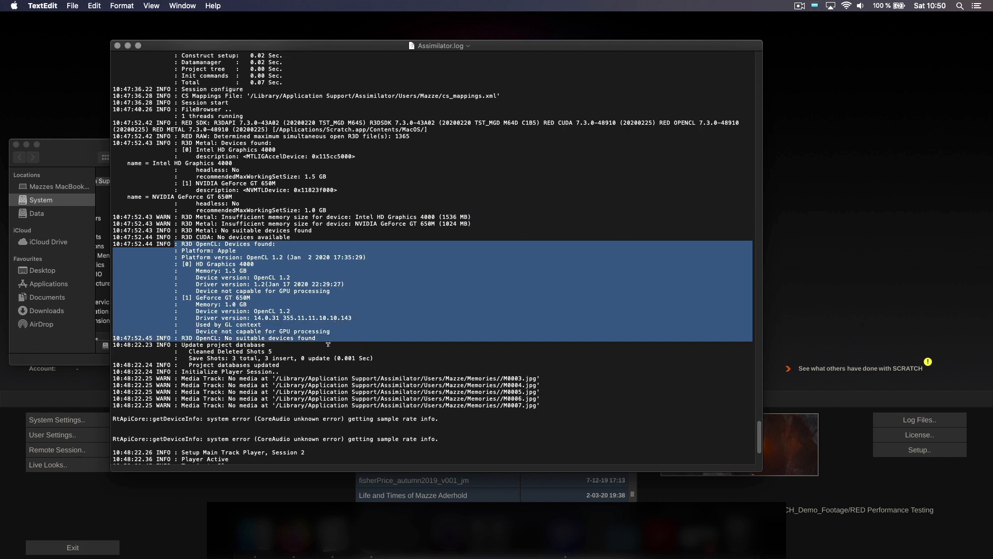
pyautogui.click(286, 317)
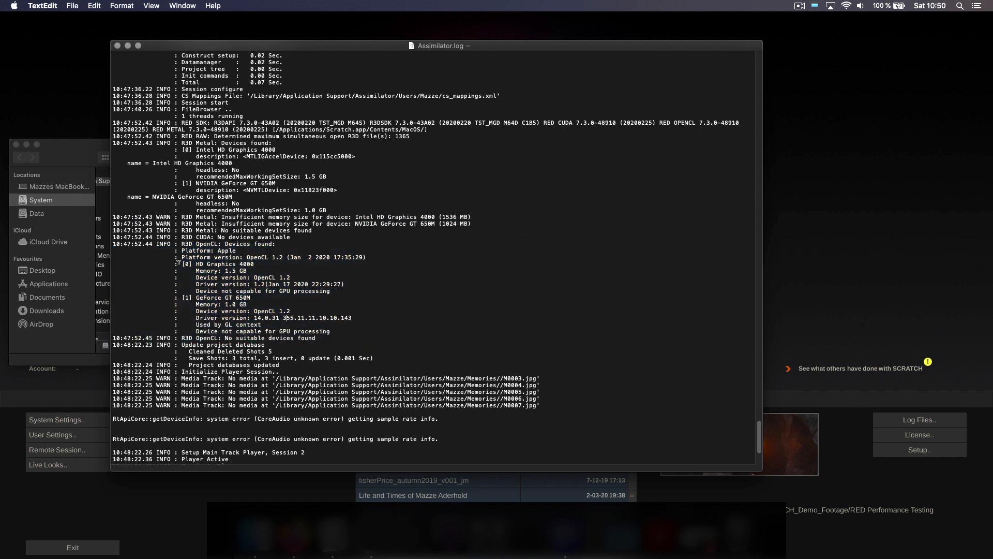
pyautogui.moveTo(181, 263); pyautogui.dragTo(262, 260)
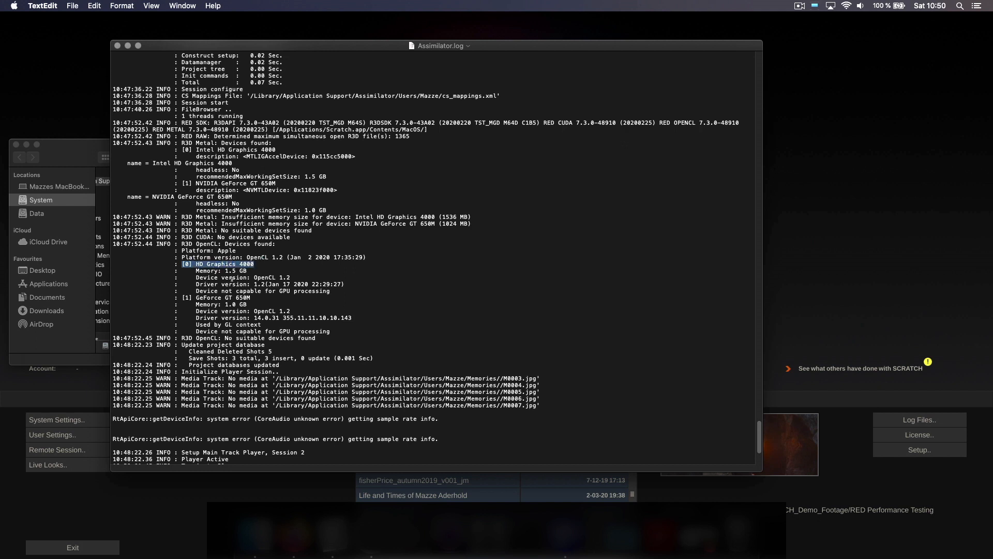
pyautogui.moveTo(178, 297); pyautogui.dragTo(258, 296)
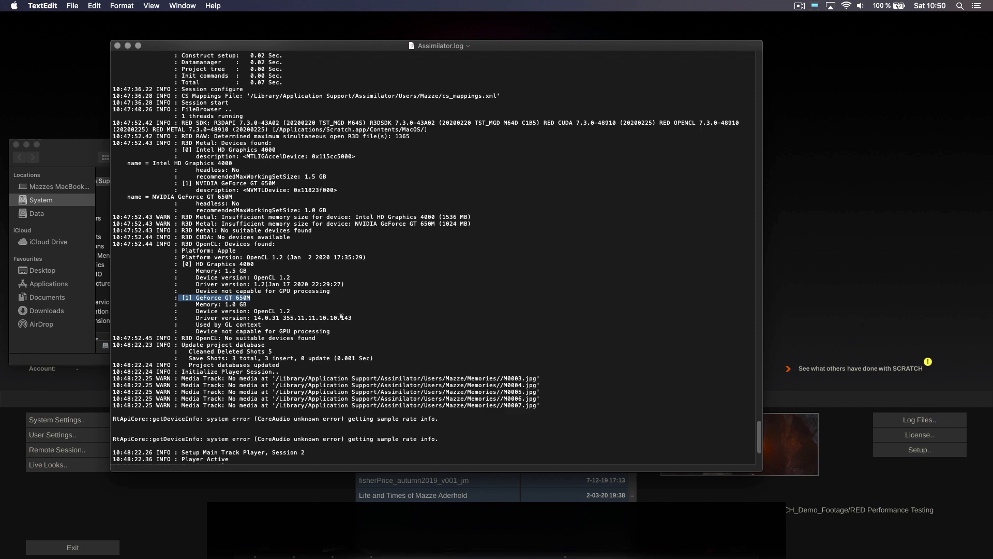
# - Switch back to SCRATCH and filter the advanced system settings by "r3d"
pyautogui.click(168, 492)
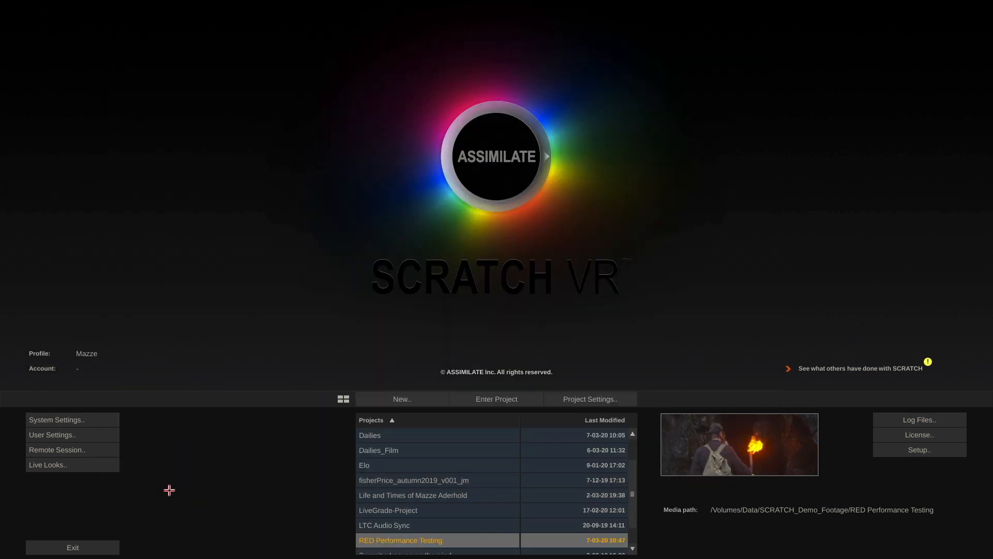
pyautogui.click(90, 417)
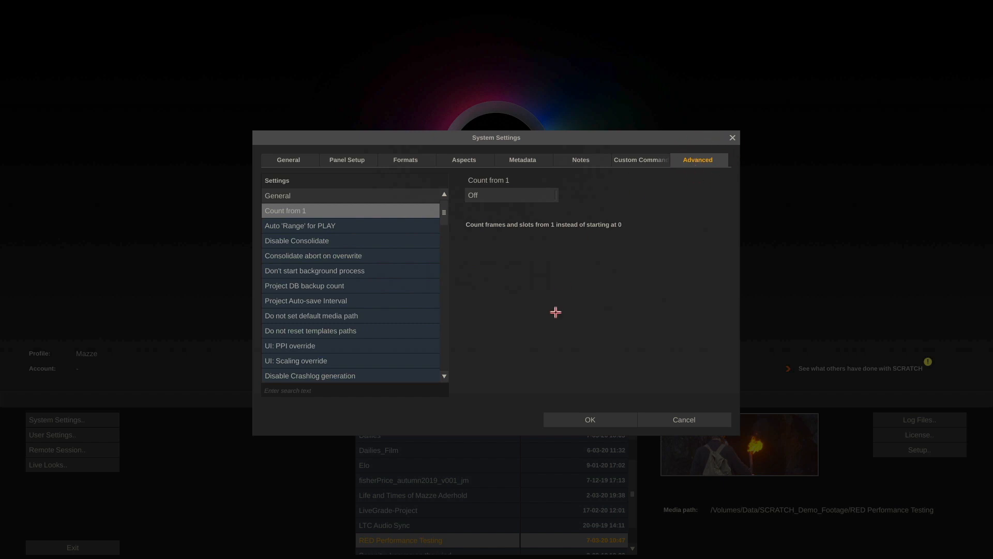
pyautogui.click(347, 391)
pyautogui.write('r3d')
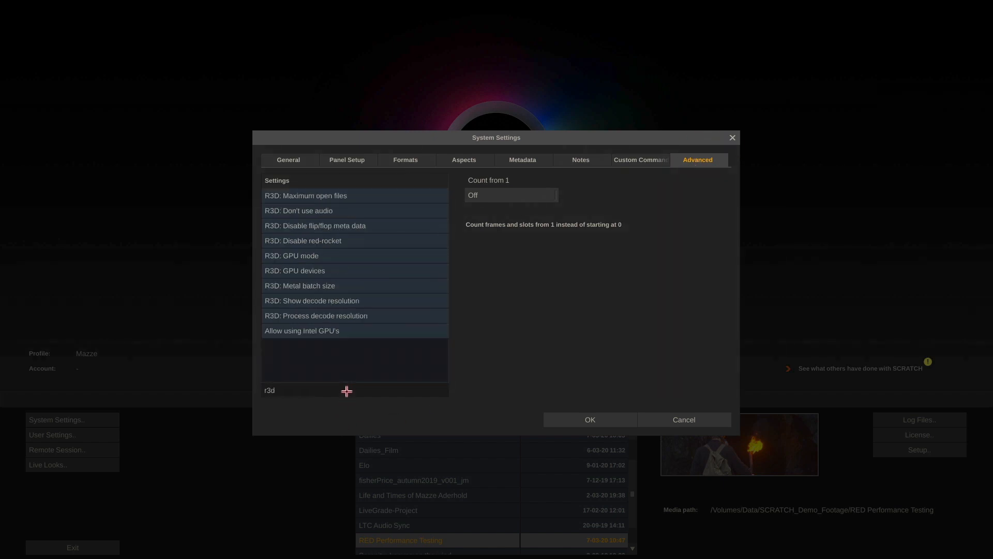
# - Enable R3D: GPU mode to view its decode mode options, and disable it again without choosing another mode
pyautogui.click(377, 255)
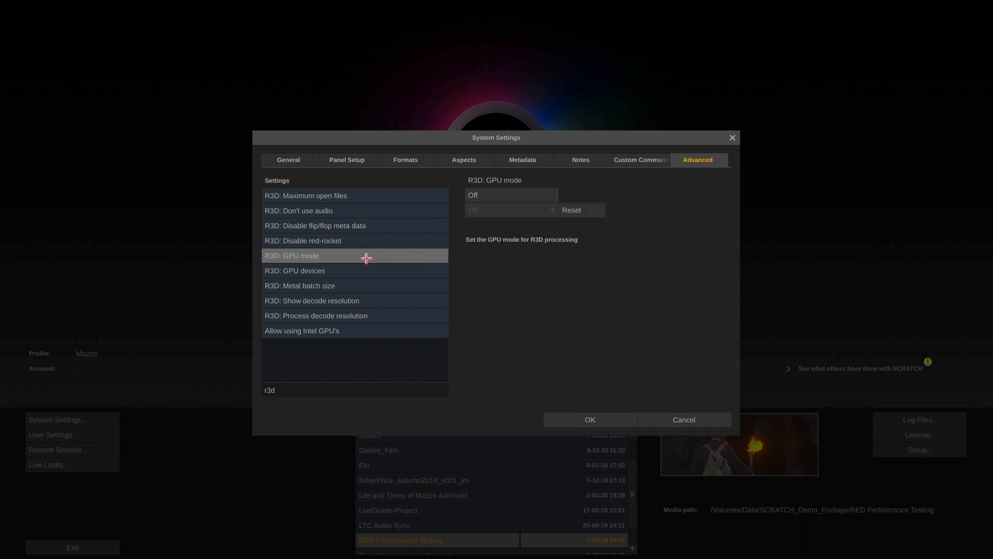
pyautogui.click(523, 194)
pyautogui.click(527, 210)
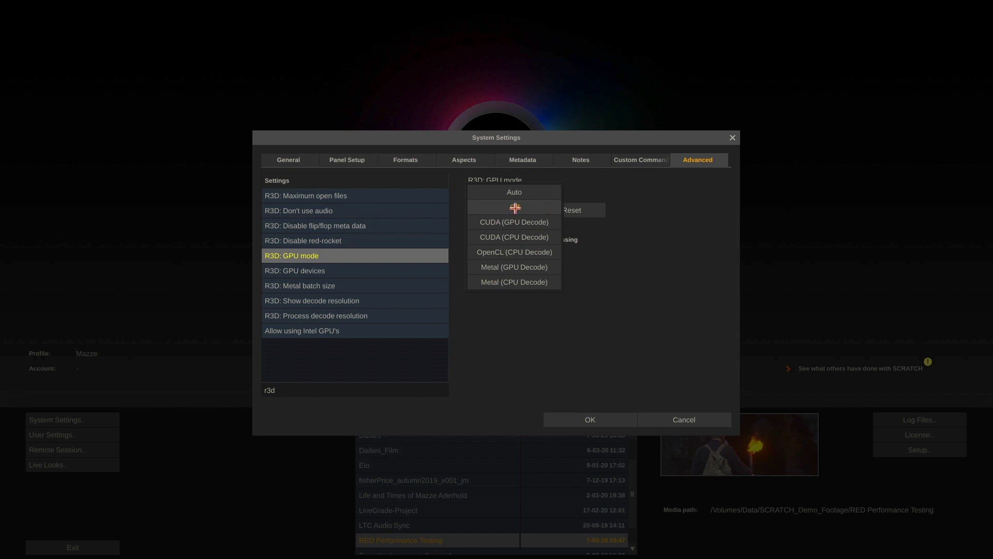
pyautogui.click(660, 218)
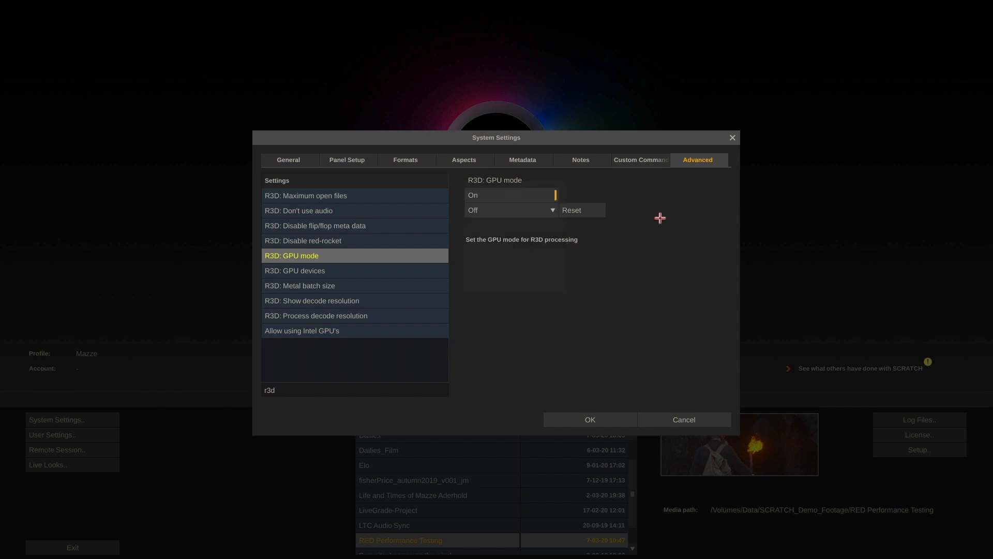
pyautogui.click(518, 197)
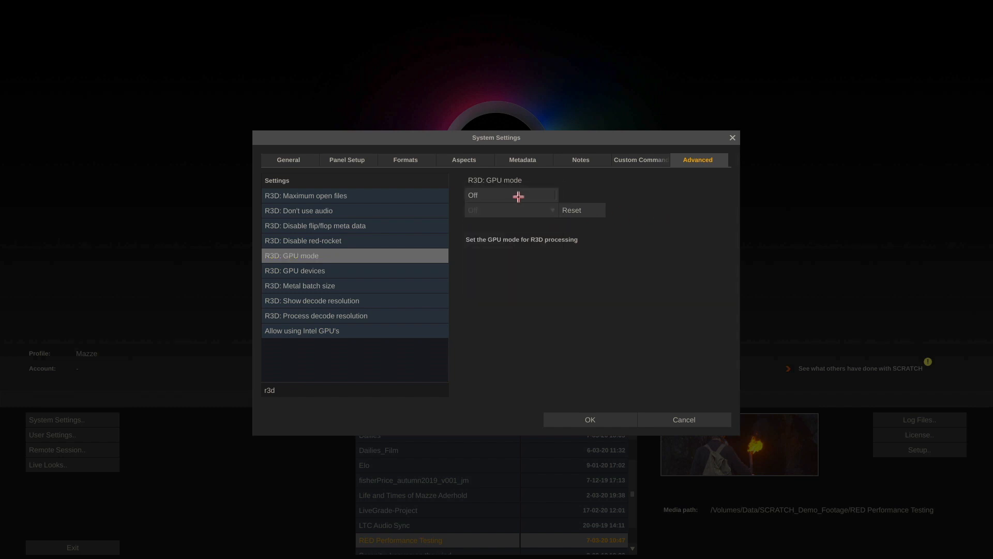
# - Enable R3D: GPU devices to inspect its device number list, and disable the setting again
pyautogui.click(374, 272)
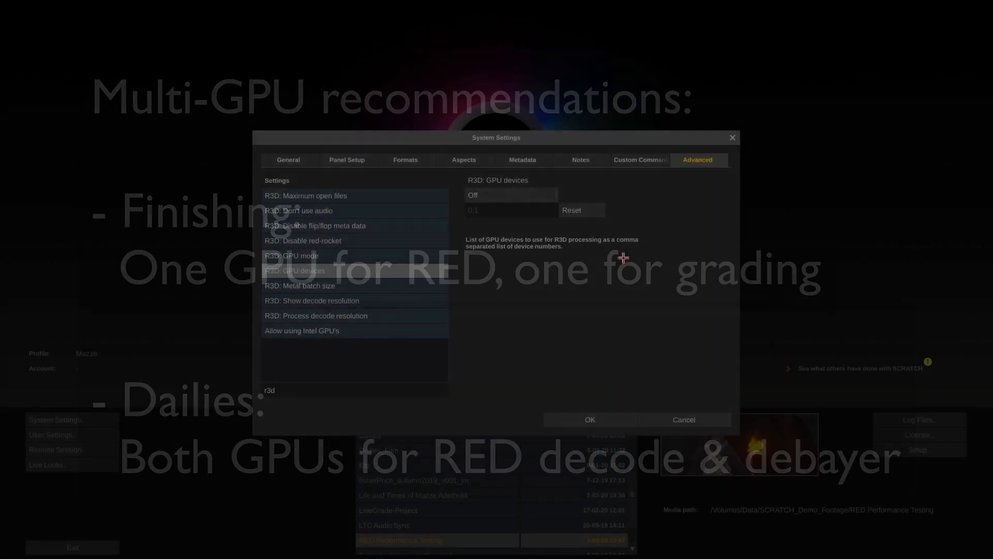
pyautogui.click(522, 195)
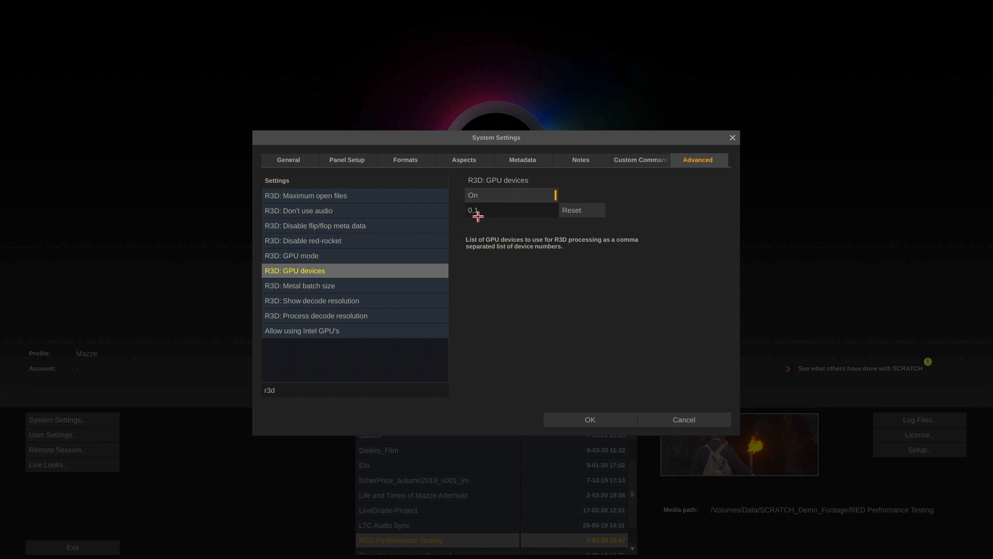
pyautogui.click(517, 195)
# - Inspect the R3D: Metal batch size setting by switching it on and off, and cancel the system settings
pyautogui.click(381, 289)
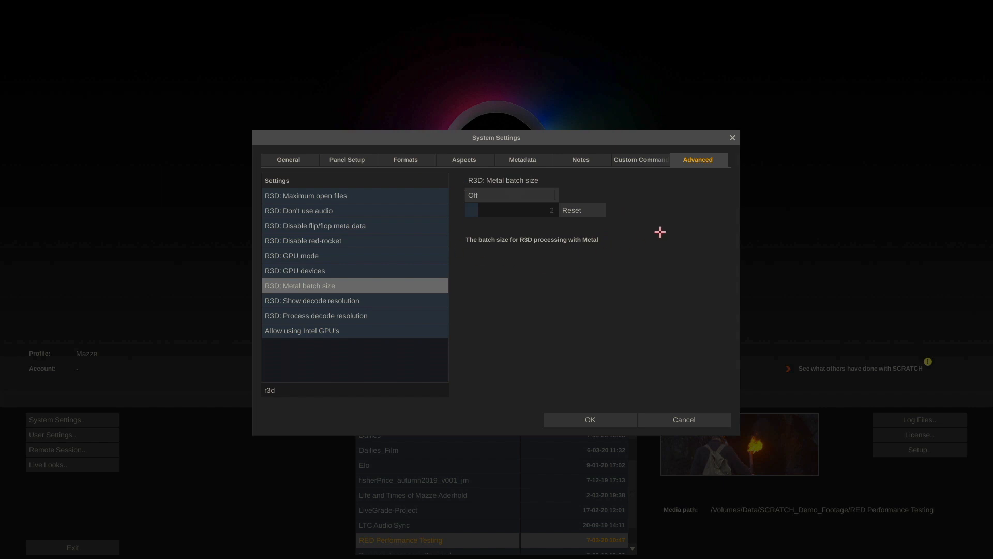
pyautogui.click(520, 198)
pyautogui.click(521, 200)
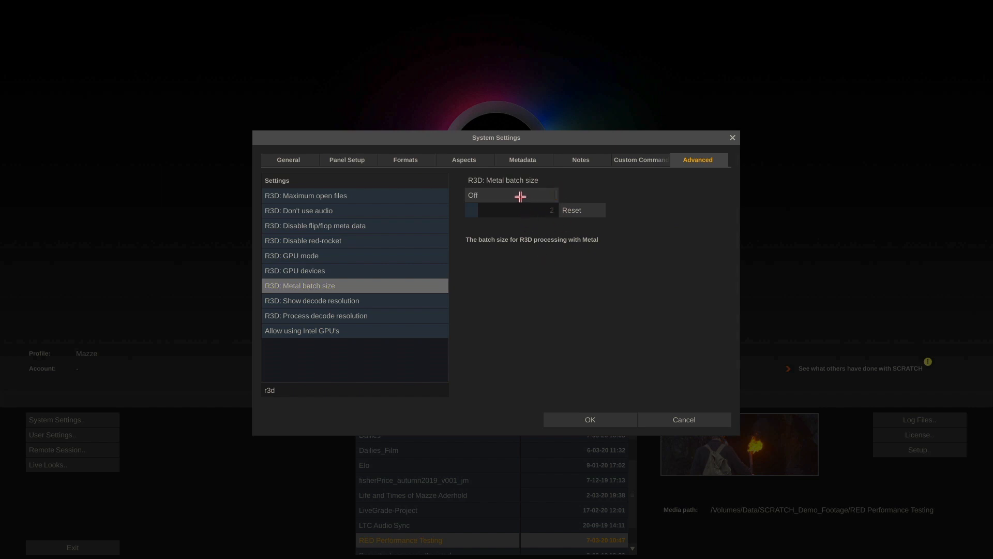
pyautogui.click(688, 417)
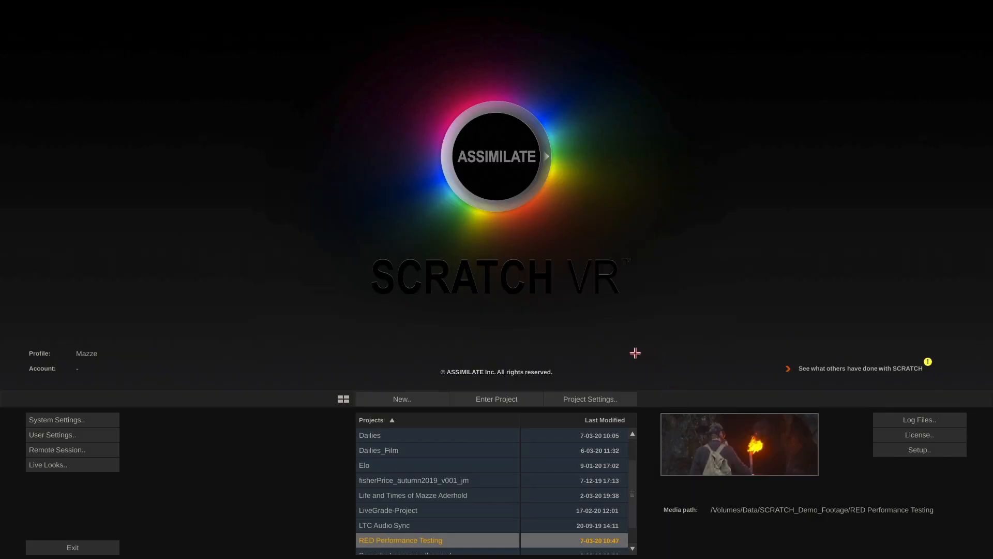